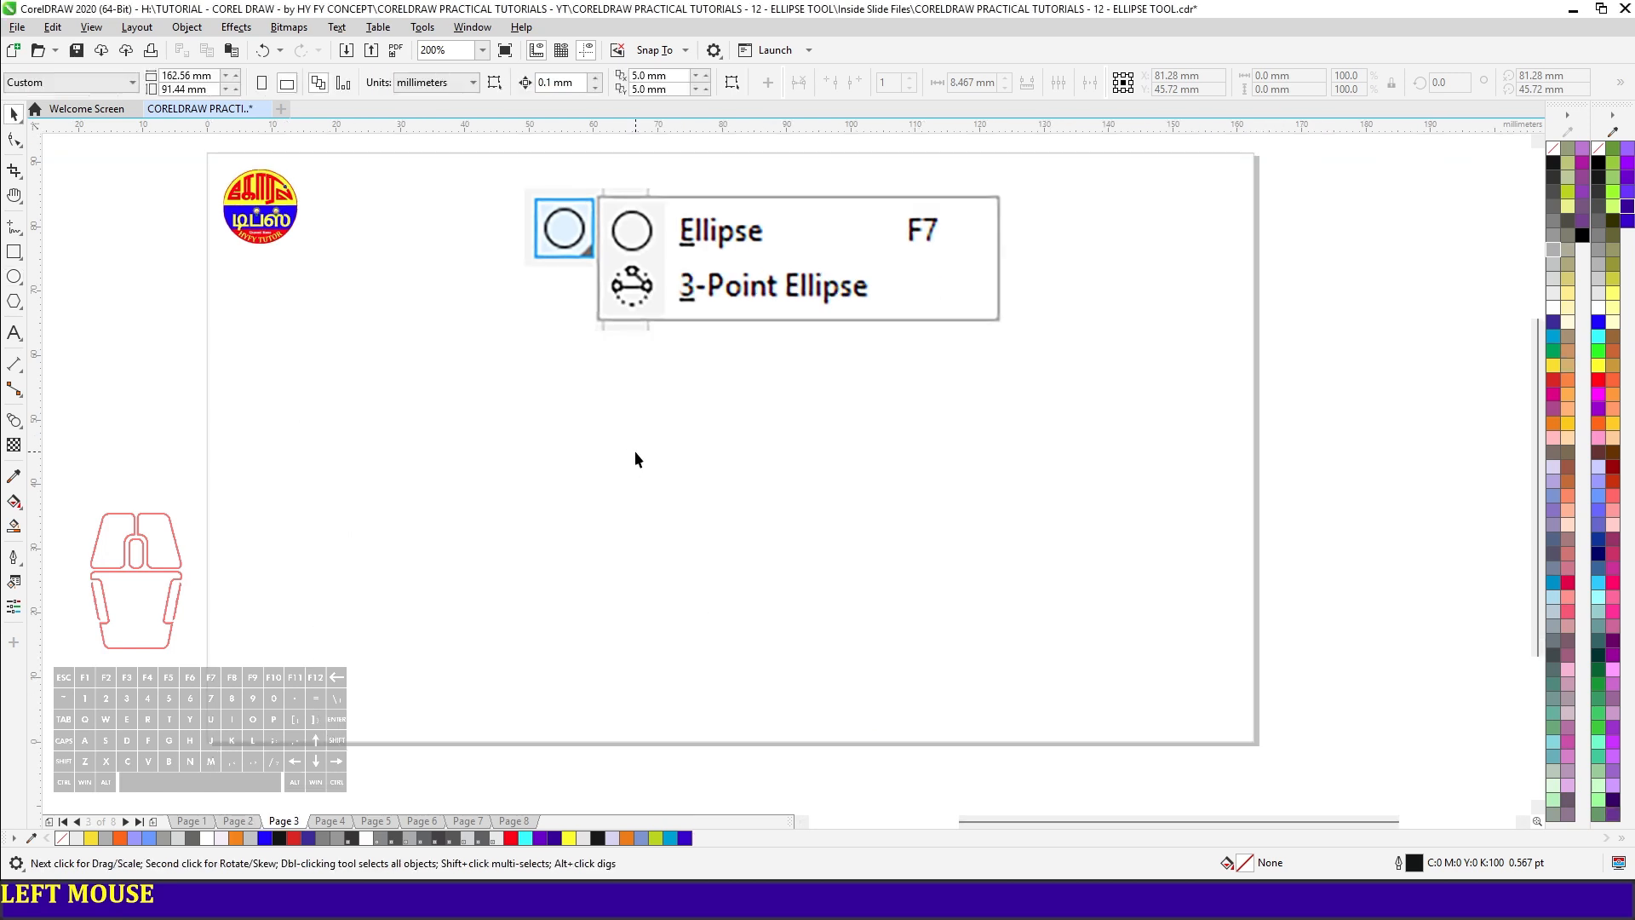
- Draw an ellipse in the blank area of page 3 with the Ellipse tool, and another expanding outward from its center
{"action": "key", "text": "F7"}
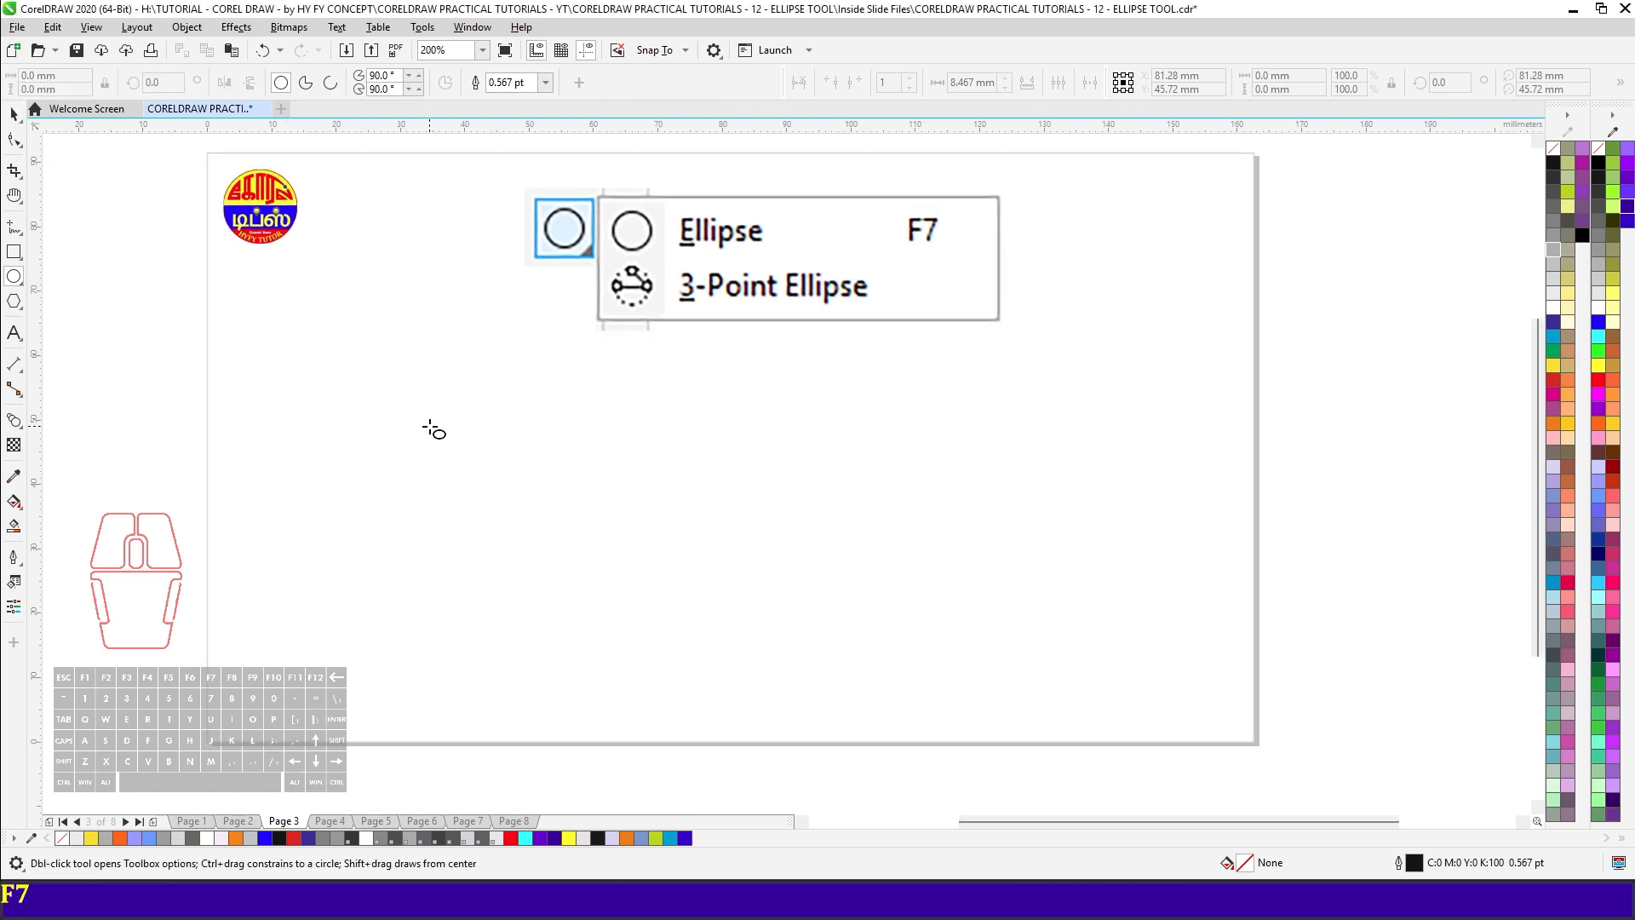
{"action": "left_click_drag", "start_coordinate": [401, 410], "coordinate": [888, 626]}
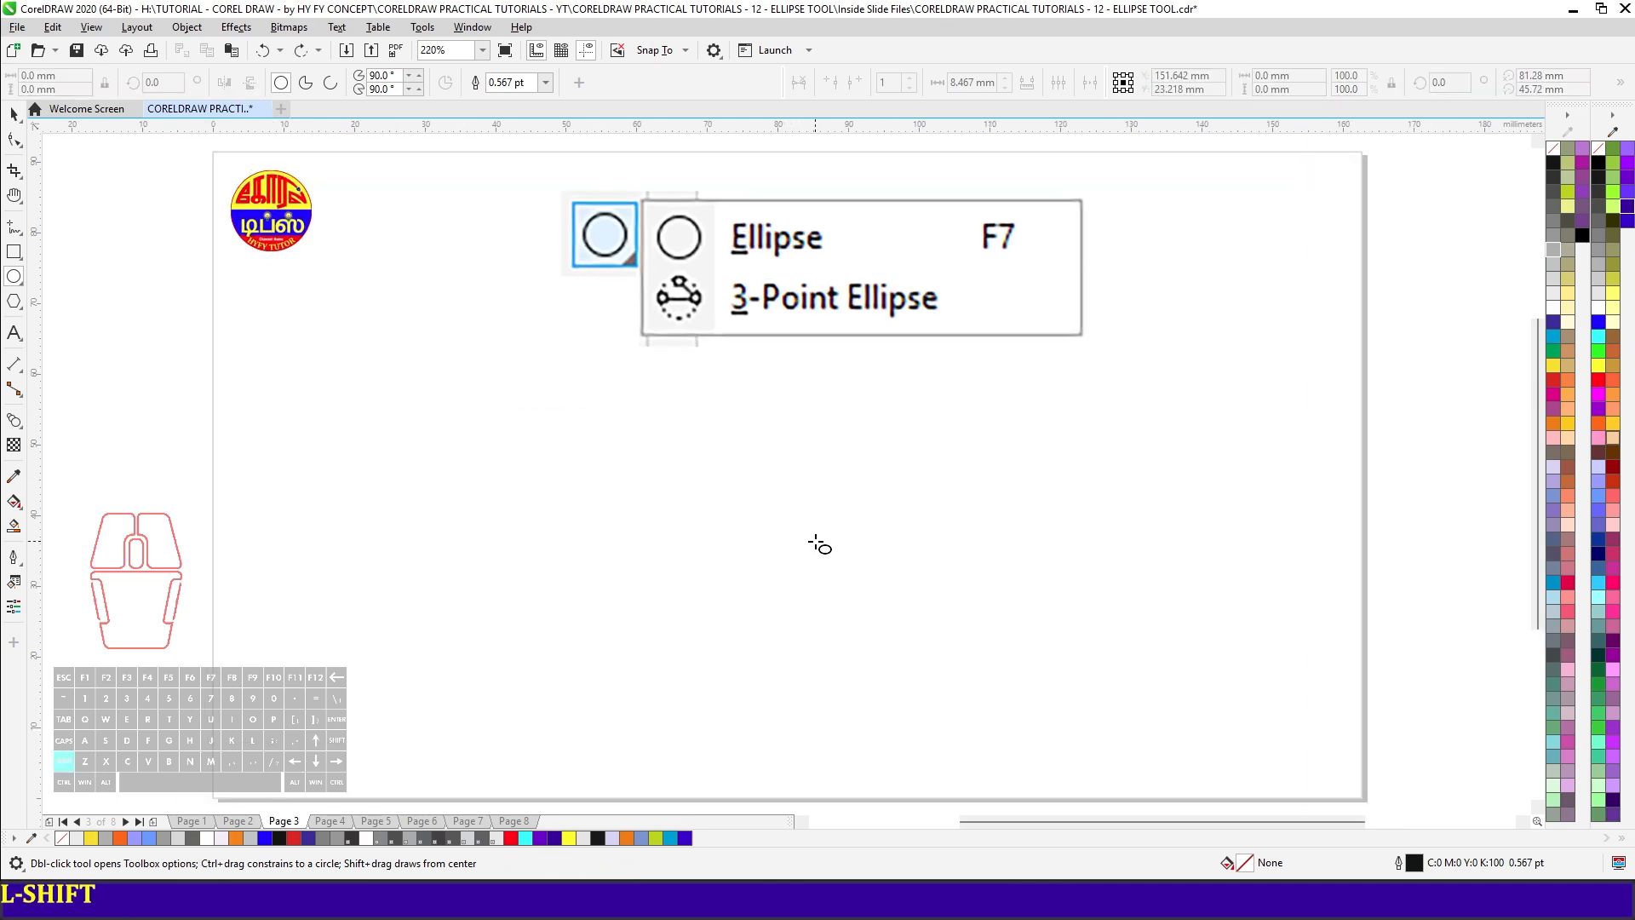
{"action": "mouse_move", "coordinate": [812, 532]}
{"action": "left_mouse_down"}
{"action": "mouse_move", "coordinate": [844, 586]}
{"action": "mouse_move", "coordinate": [909, 626]}
{"action": "mouse_move", "coordinate": [1121, 693]}
{"action": "mouse_move", "coordinate": [879, 661]}
{"action": "mouse_move", "coordinate": [1102, 689]}
{"action": "mouse_move", "coordinate": [956, 698]}
{"action": "mouse_move", "coordinate": [1039, 700]}
{"action": "mouse_move", "coordinate": [1047, 614]}
{"action": "mouse_move", "coordinate": [1062, 654]}
{"action": "mouse_move", "coordinate": [1065, 605]}
{"action": "mouse_move", "coordinate": [1073, 676]}
{"action": "mouse_move", "coordinate": [1071, 650]}
{"action": "mouse_move", "coordinate": [1229, 748]}
{"action": "mouse_move", "coordinate": [1098, 675]}
{"action": "mouse_move", "coordinate": [1160, 719]}
{"action": "mouse_move", "coordinate": [1223, 675]}
{"action": "mouse_move", "coordinate": [1215, 660]}
{"action": "mouse_move", "coordinate": [1230, 774]}
{"action": "mouse_move", "coordinate": [1198, 700]}
{"action": "mouse_move", "coordinate": [1203, 772]}
{"action": "mouse_move", "coordinate": [1159, 724]}
{"action": "mouse_move", "coordinate": [990, 630]}
{"action": "mouse_move", "coordinate": [1146, 709]}
{"action": "mouse_move", "coordinate": [1051, 672]}
{"action": "mouse_move", "coordinate": [1164, 704]}
{"action": "mouse_move", "coordinate": [978, 675]}
{"action": "mouse_move", "coordinate": [1116, 712]}
{"action": "left_mouse_up"}
{"action": "key", "text": "shift"}
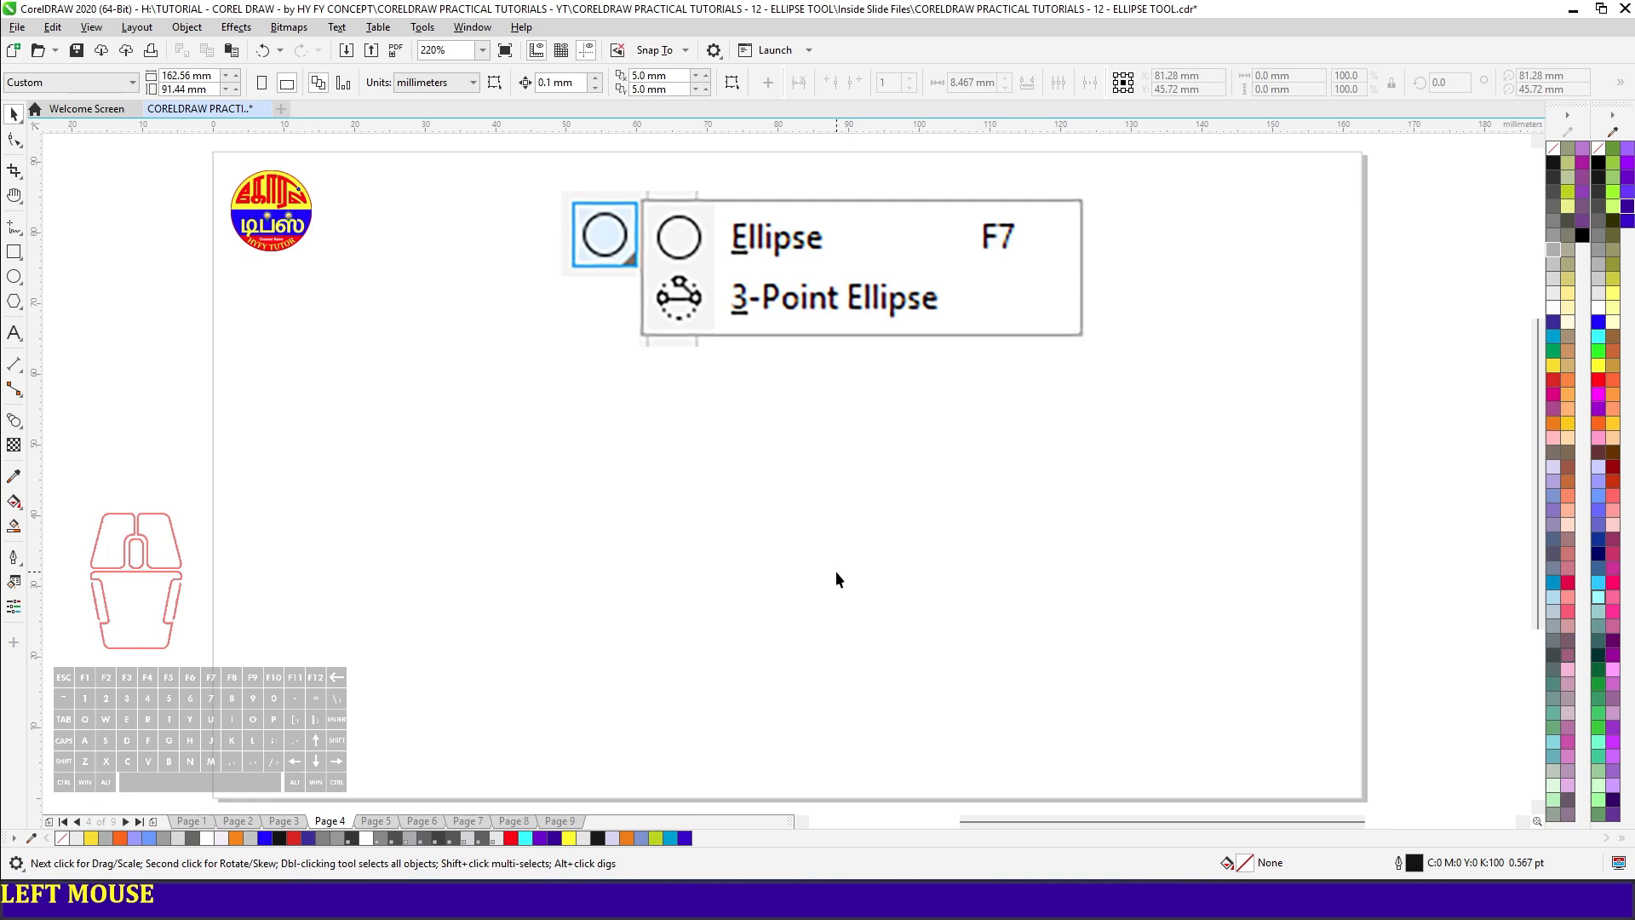
- Draw a perfect circle about 55 mm in diameter from its center, below the tool graphic on page 4
{"action": "key", "text": "F7"}
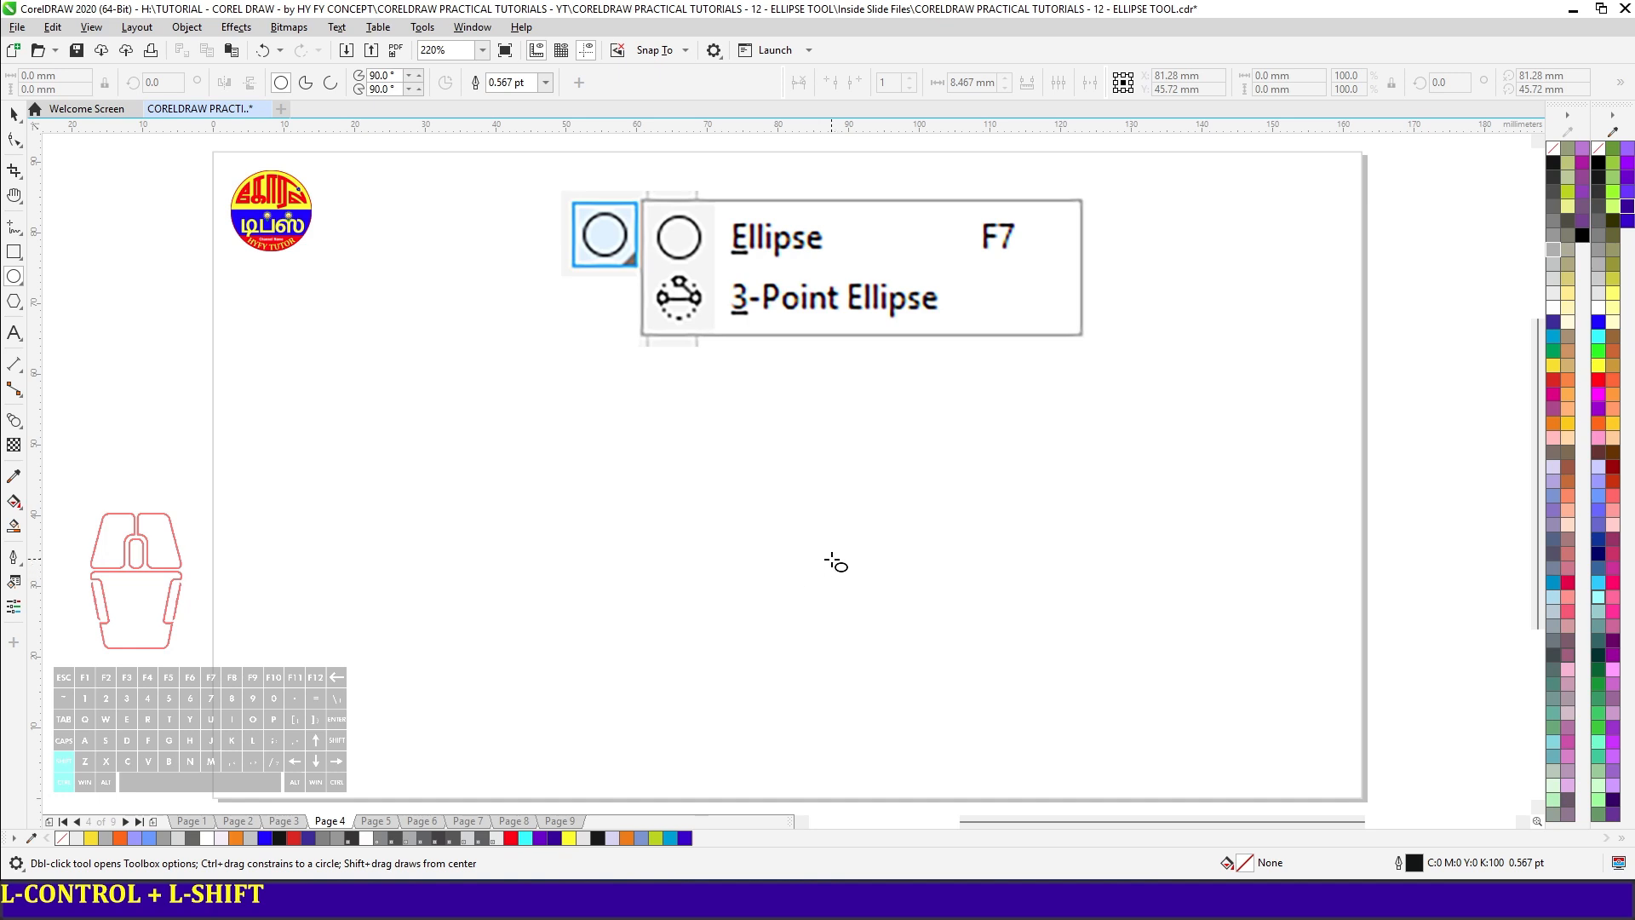
{"action": "left_click_drag", "start_coordinate": [832, 559], "coordinate": [1027, 744]}
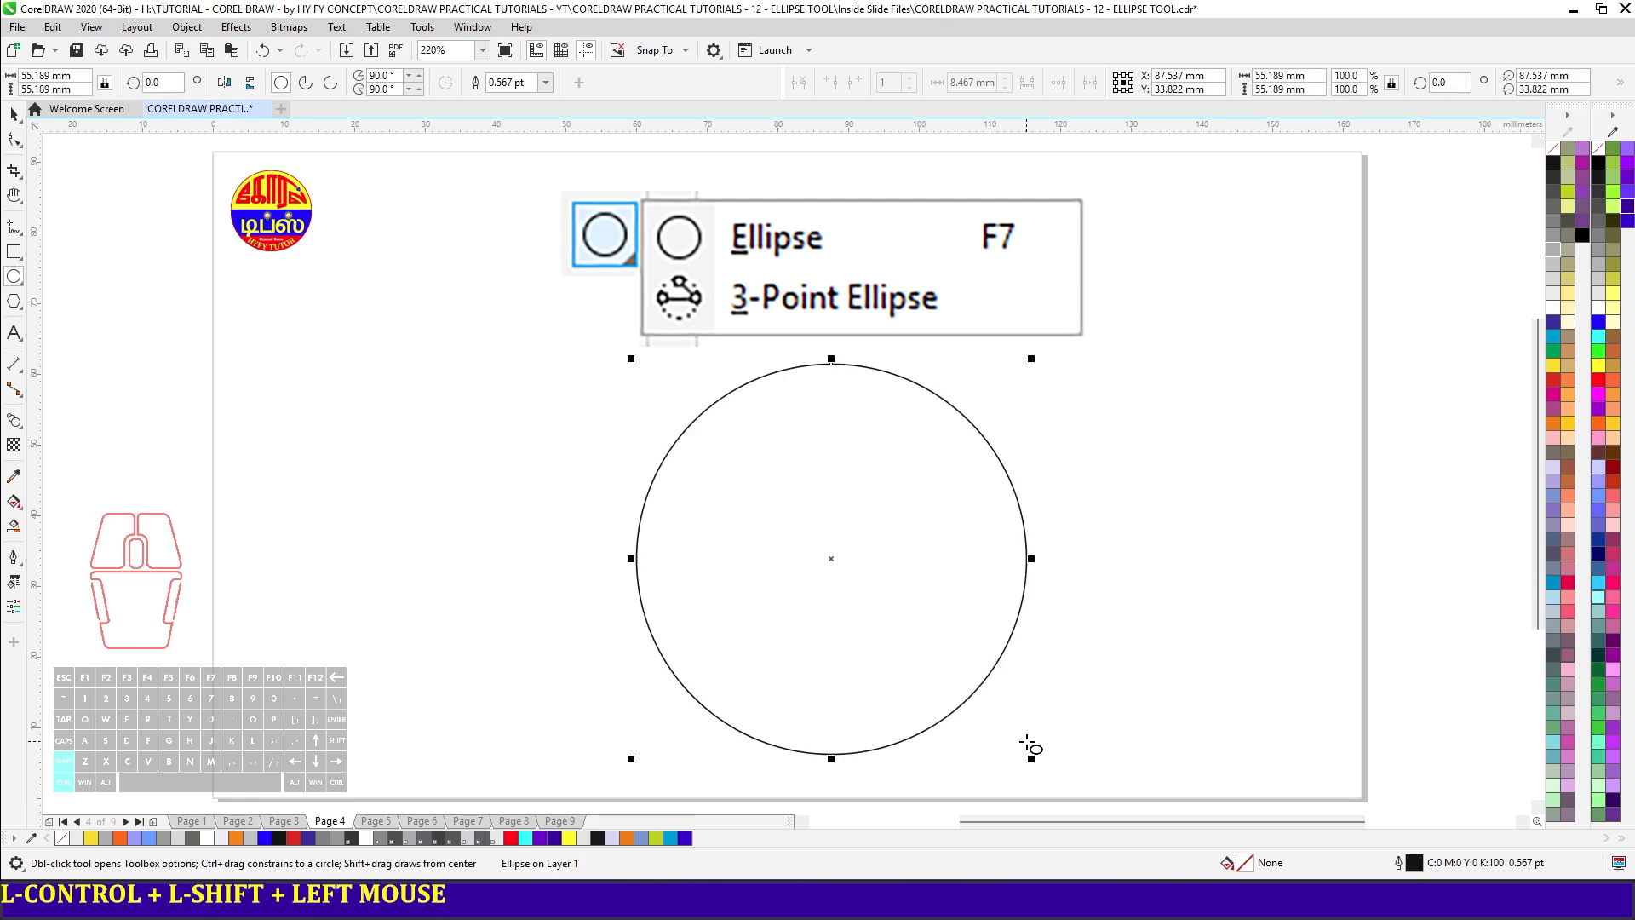
{"action": "left_click", "coordinate": [1028, 746]}
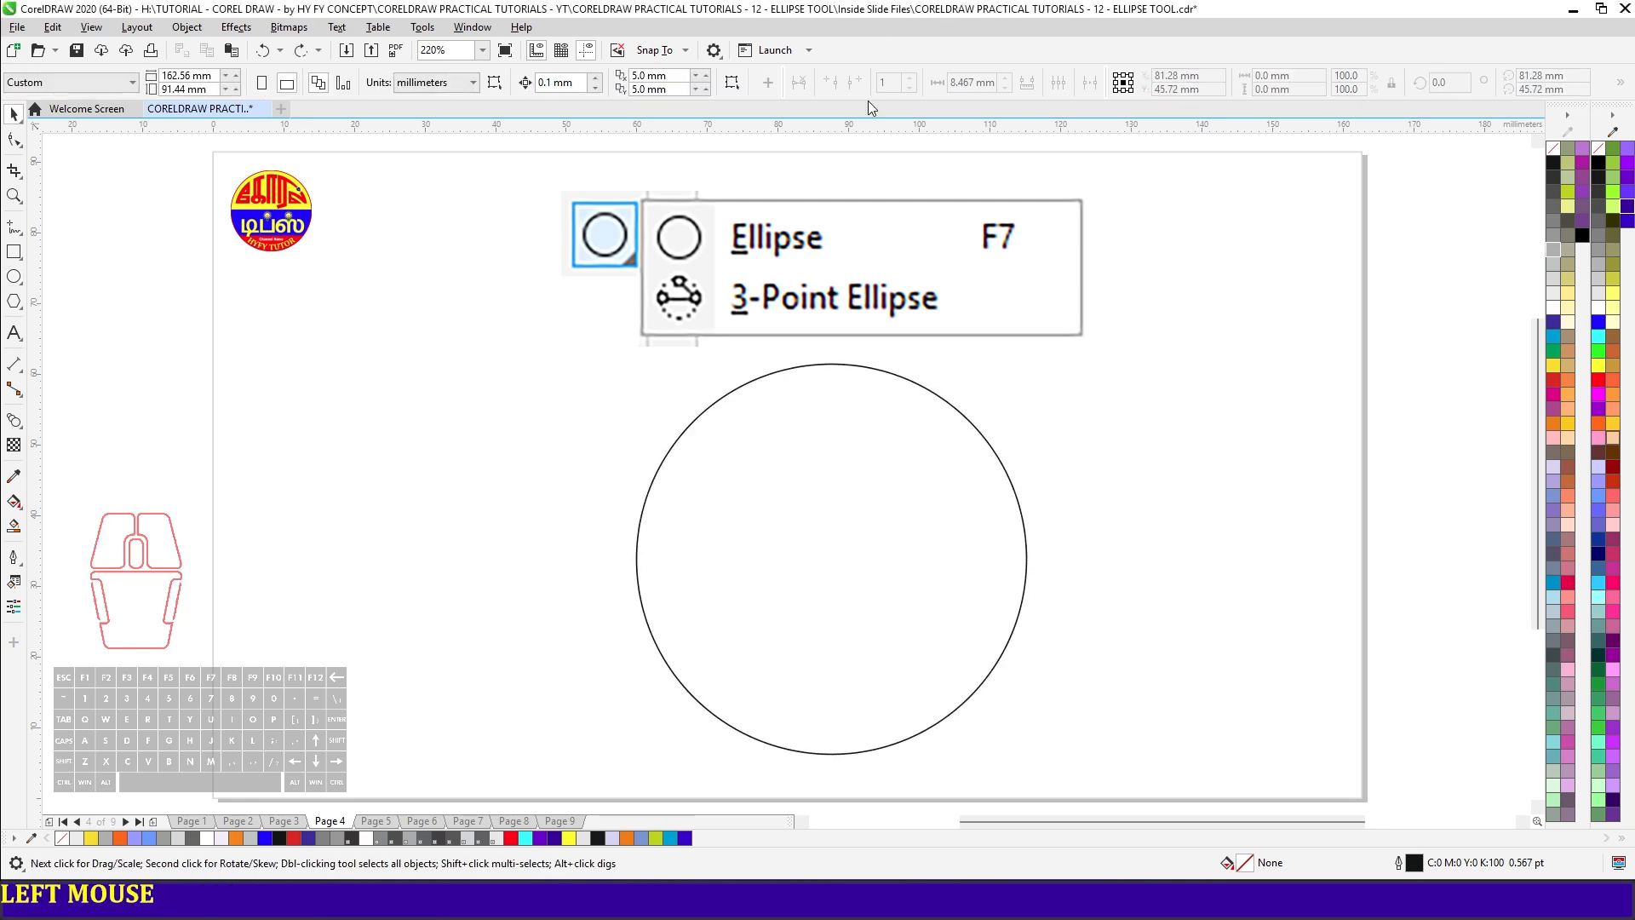
- Convert the circle to a pie with an end angle of 180°, and switch it to an arc
{"action": "left_click", "coordinate": [834, 368]}
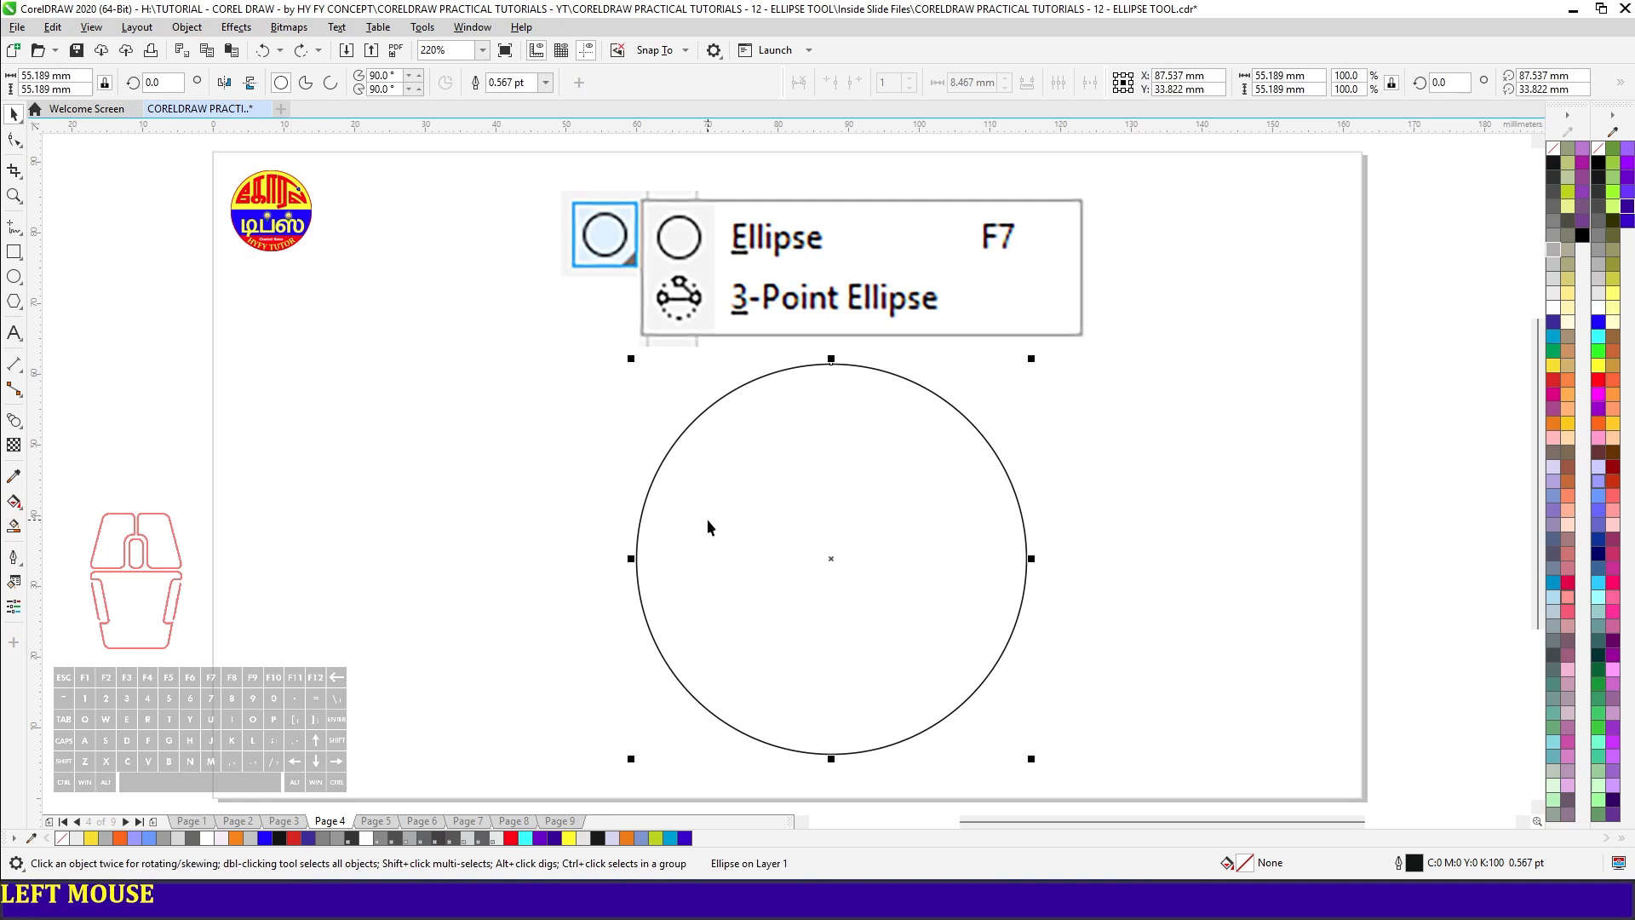
{"action": "left_click", "coordinate": [306, 83]}
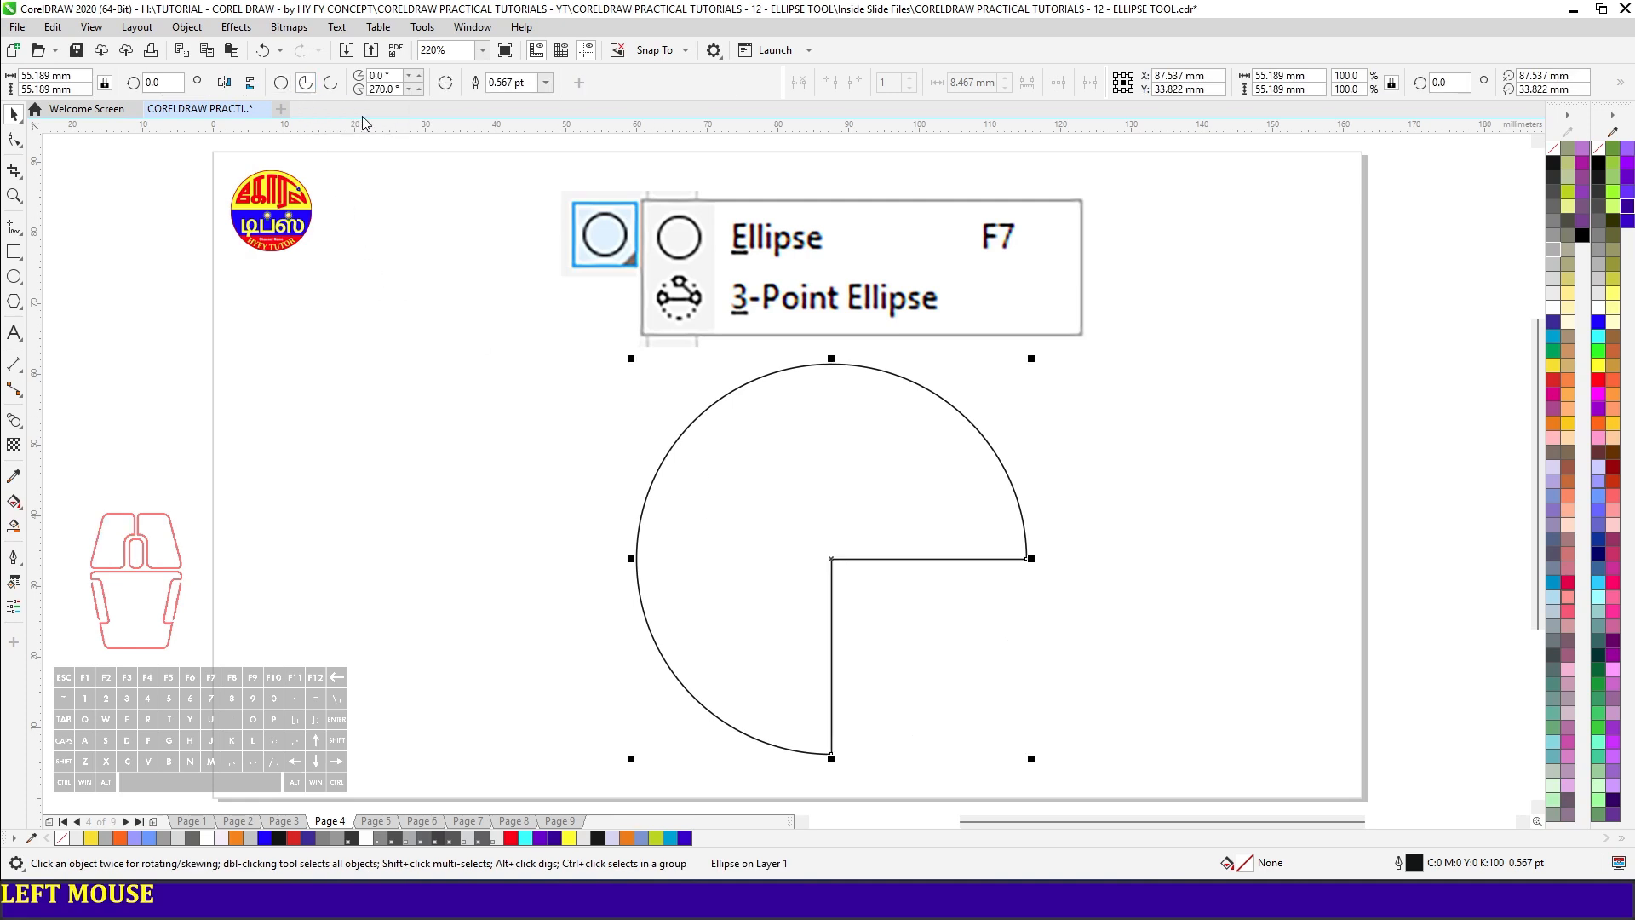
{"action": "key", "text": "ctrl+a"}
{"action": "type", "text": "180"}
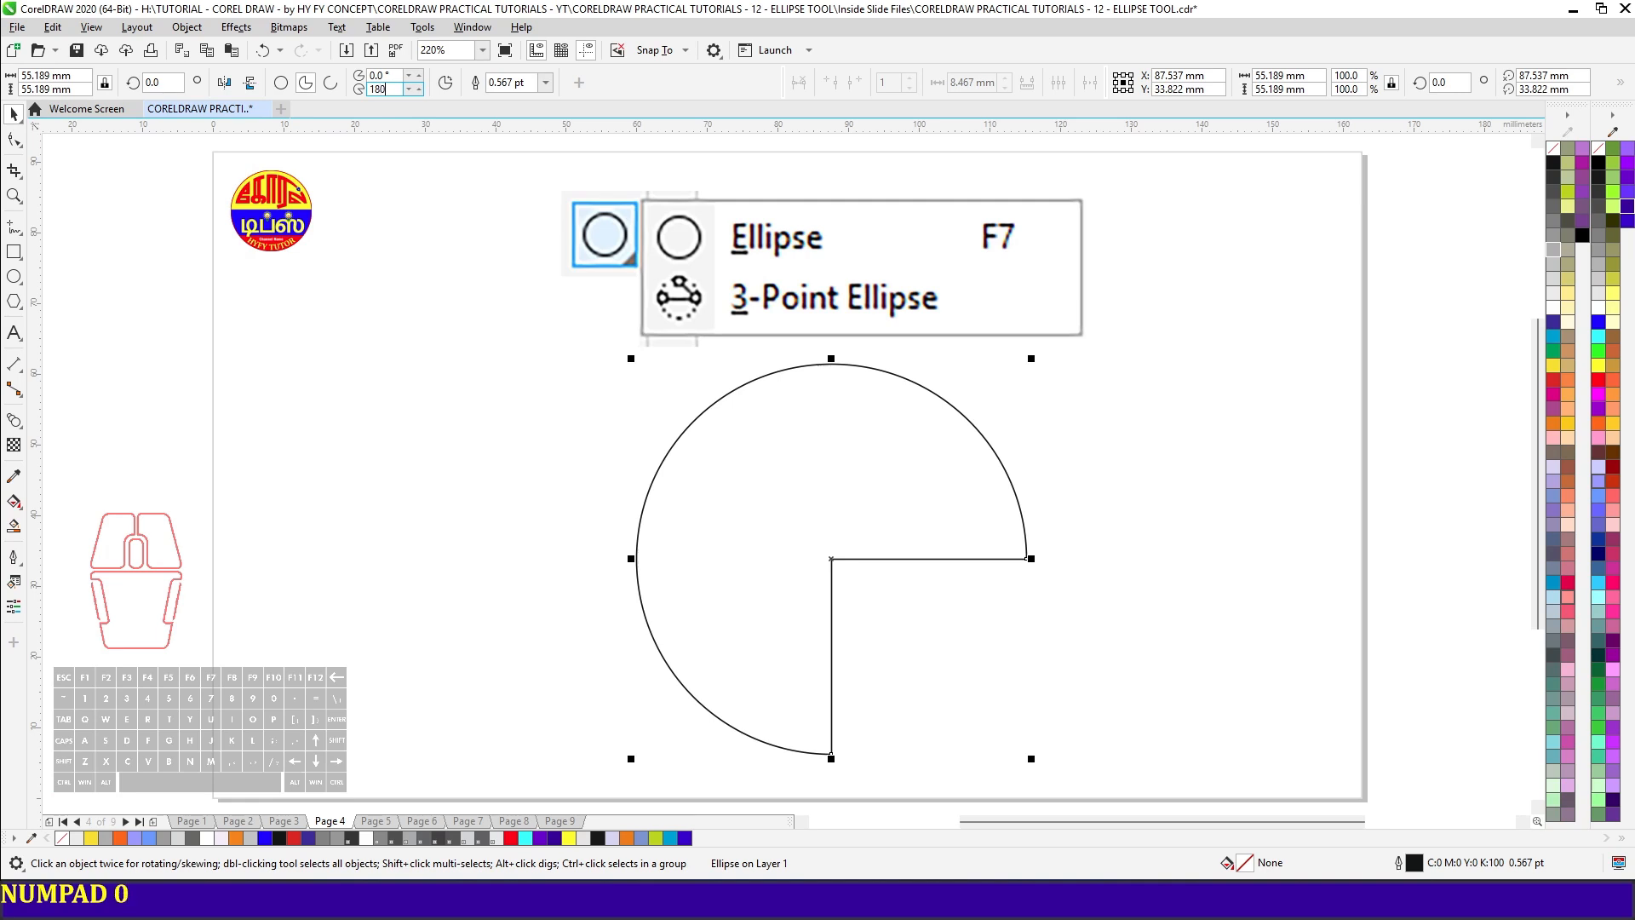
{"action": "key", "text": "Return"}
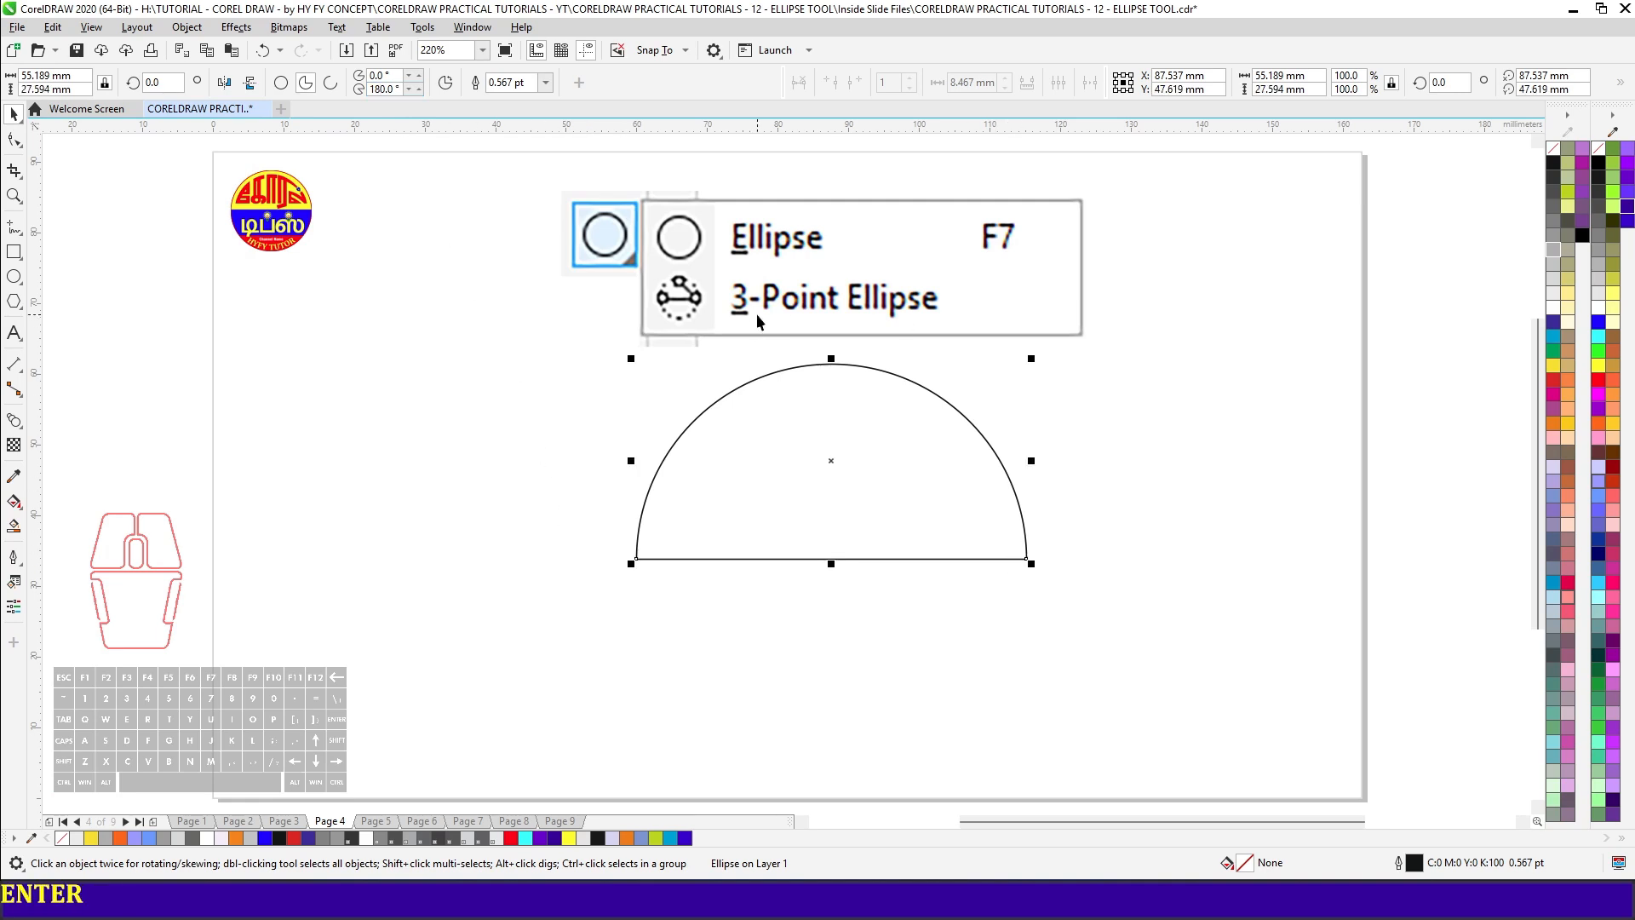
{"action": "left_click", "coordinate": [331, 84]}
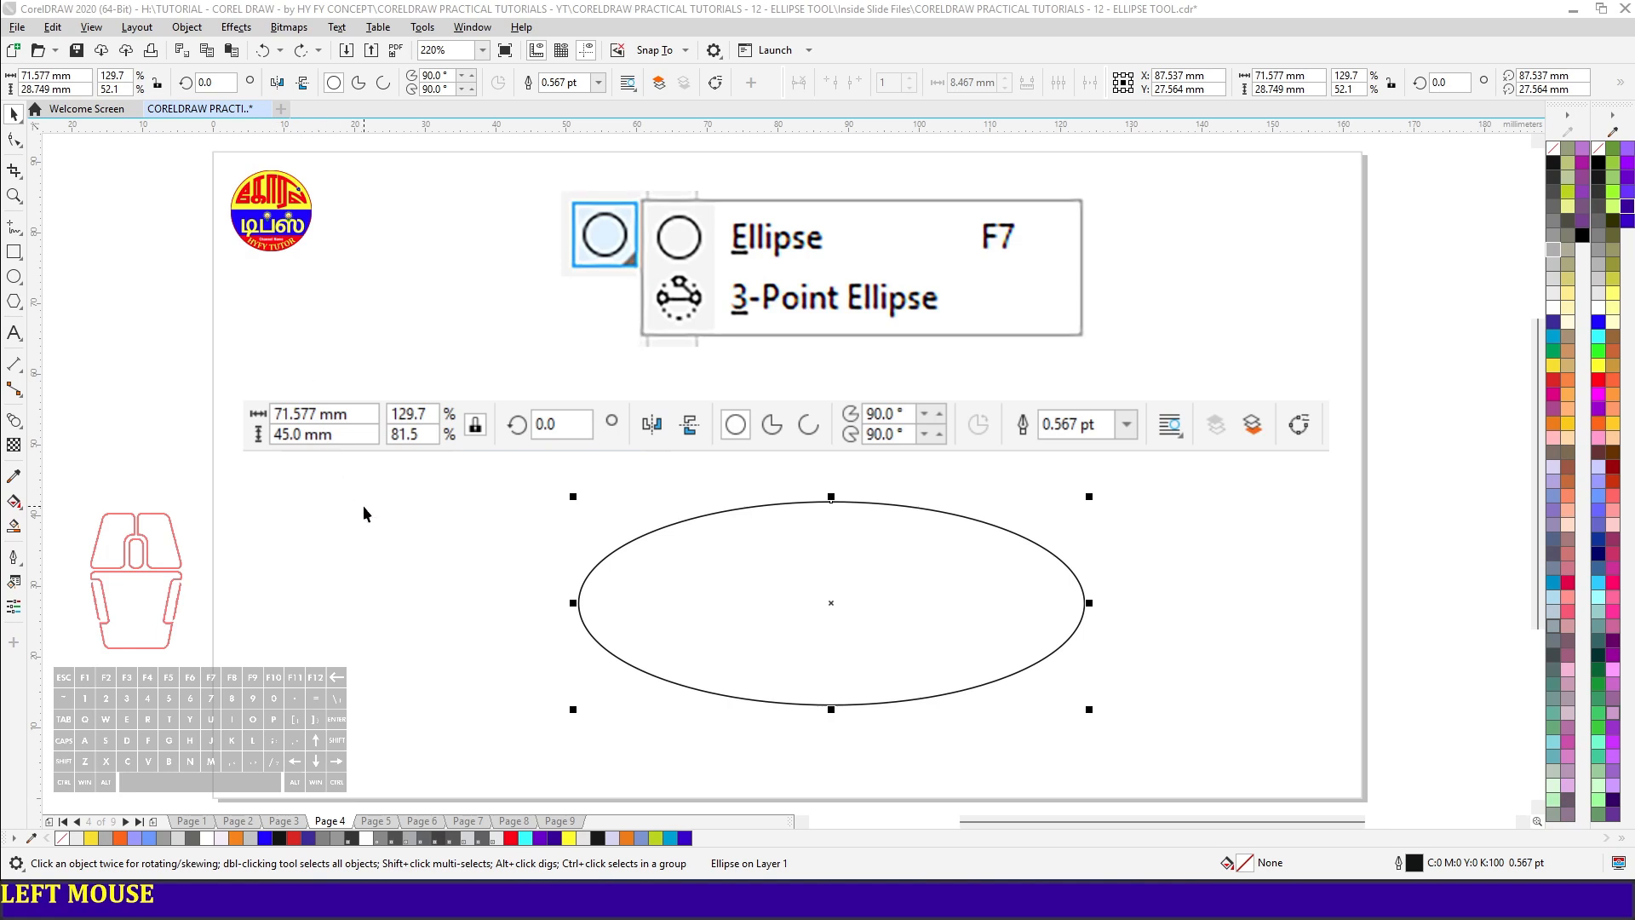
- Save the document
{"action": "key", "text": "ctrl+s"}
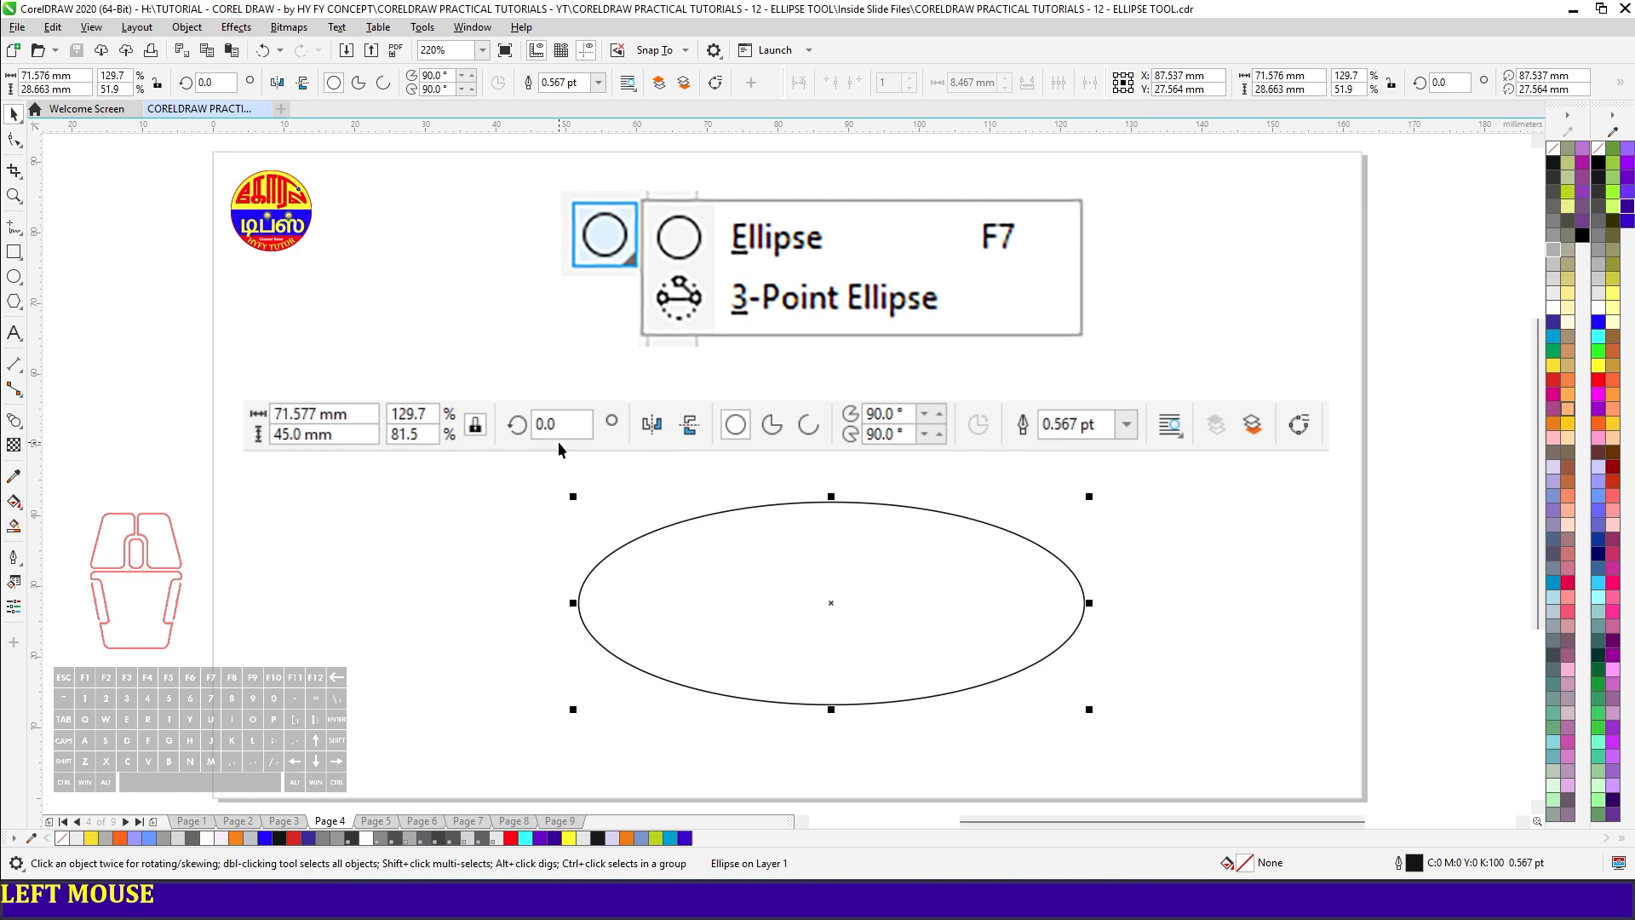
- Rotate the ellipse by 45° and undo the rotation
{"action": "left_click", "coordinate": [200, 88]}
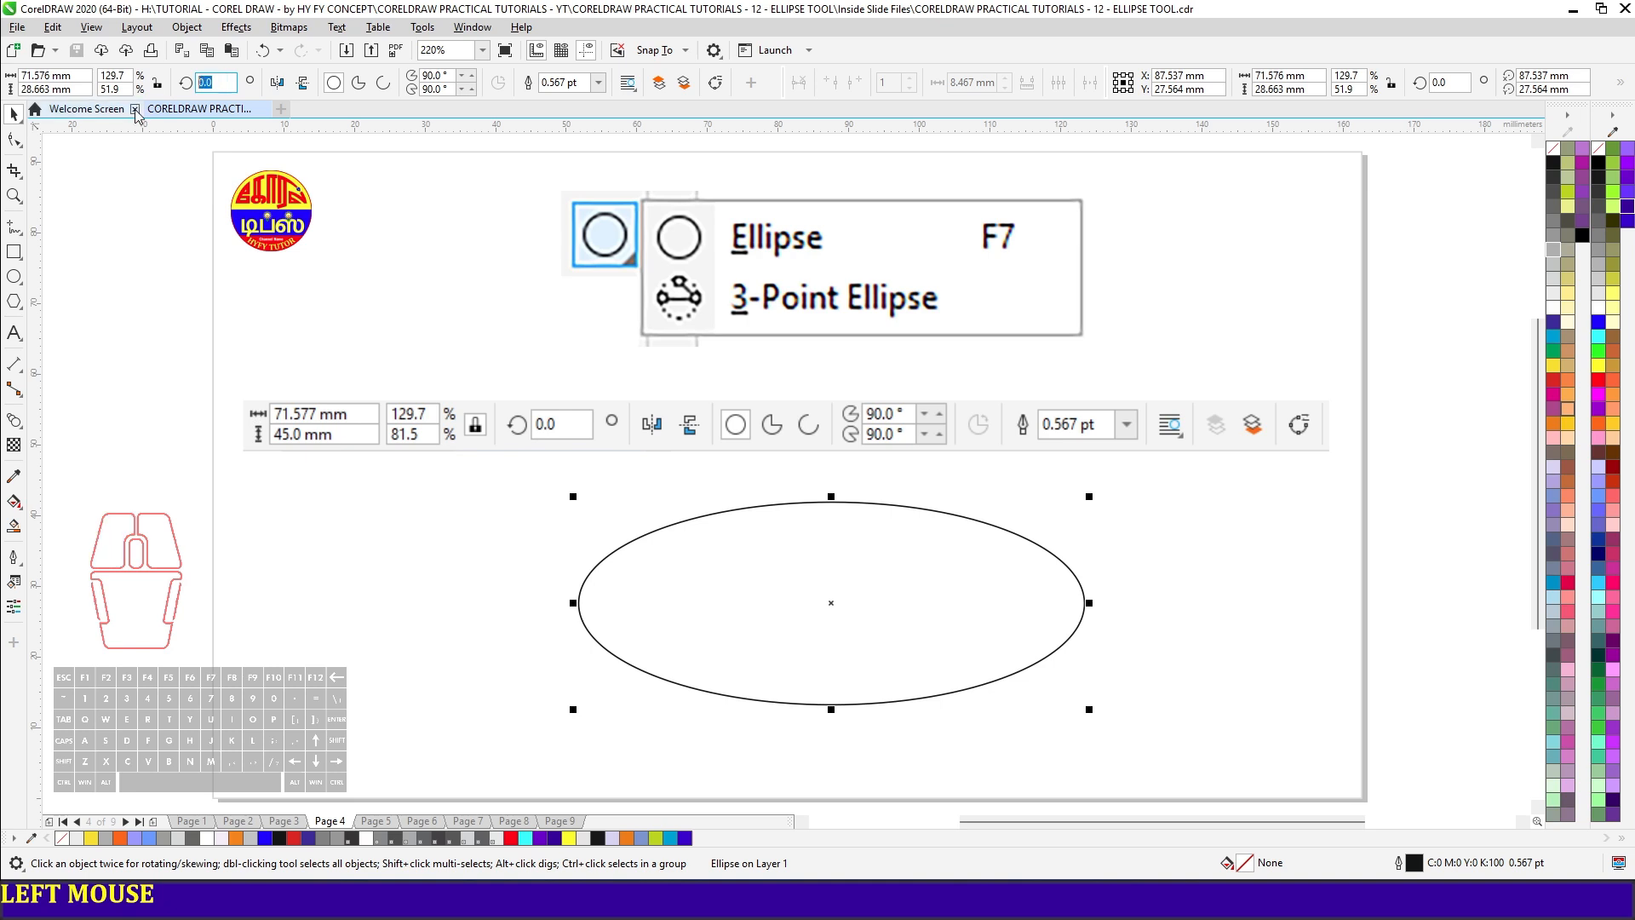
{"action": "type", "text": "45"}
{"action": "key", "text": "Return"}
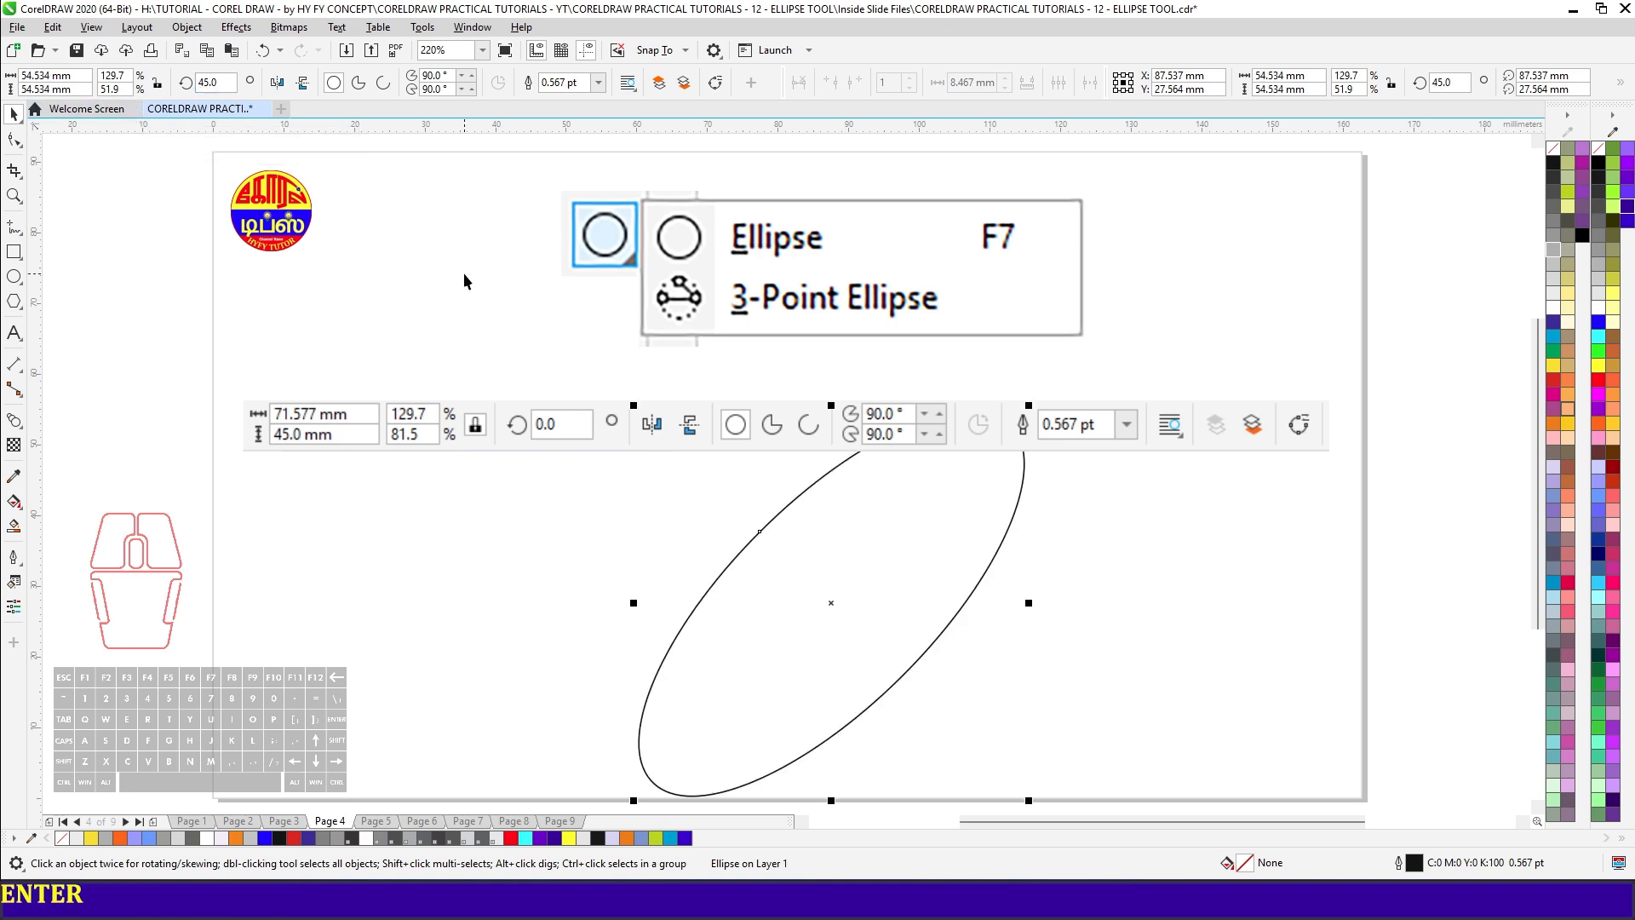
{"action": "key", "text": "ctrl+z"}
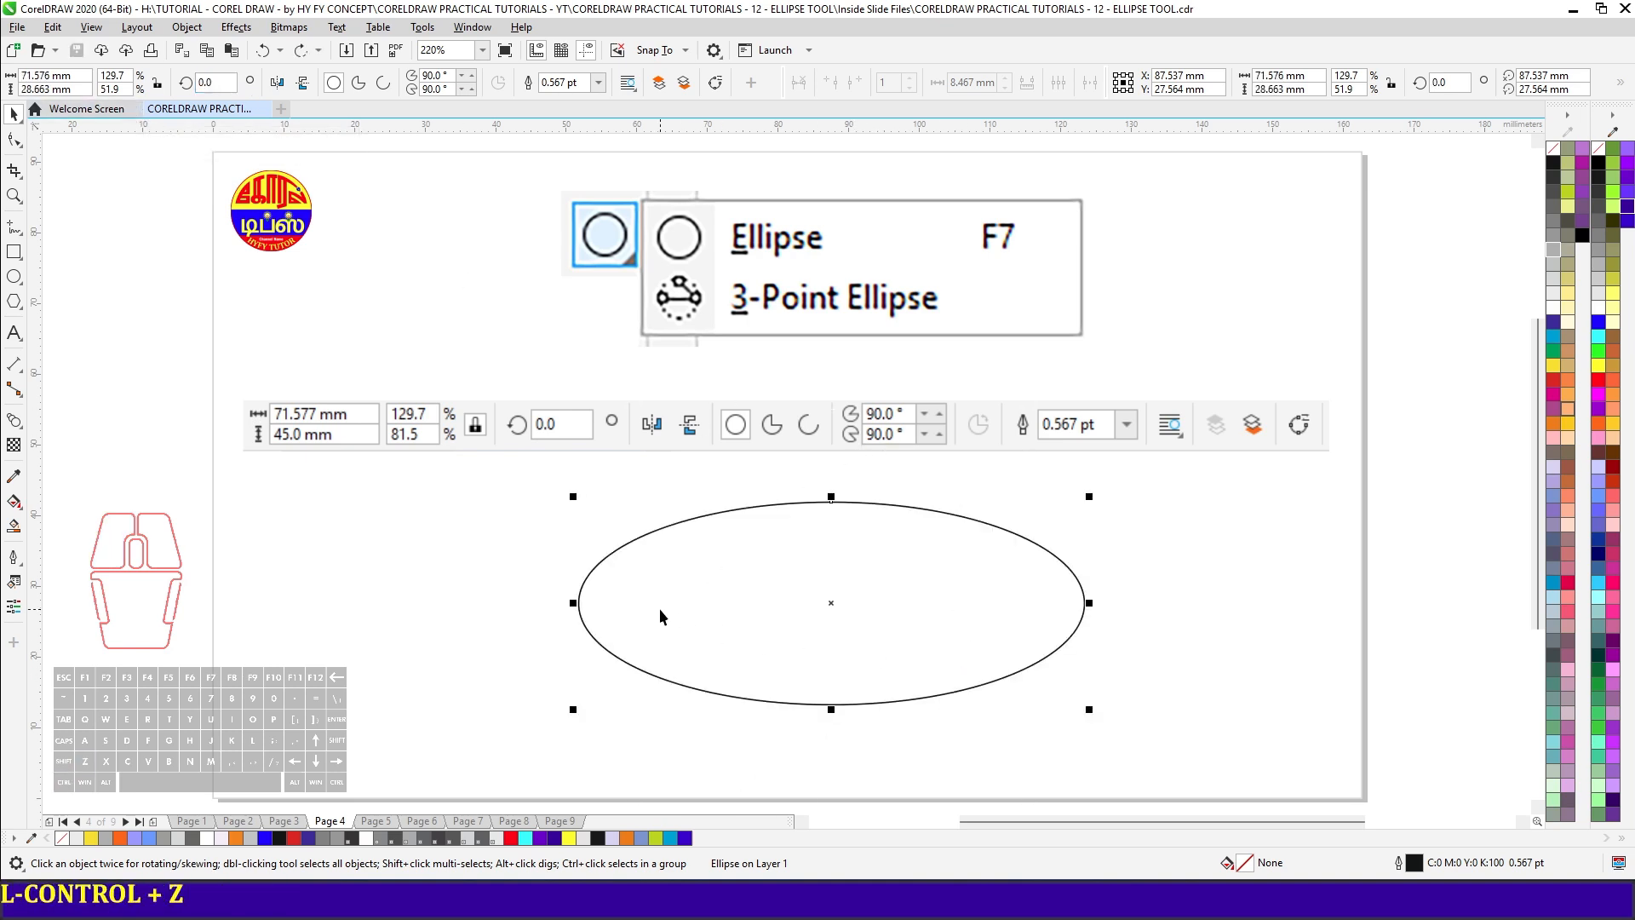
- Set the ellipse's width to 65 mm without changing its height
{"action": "left_click", "coordinate": [78, 75]}
{"action": "type", "text": "65"}
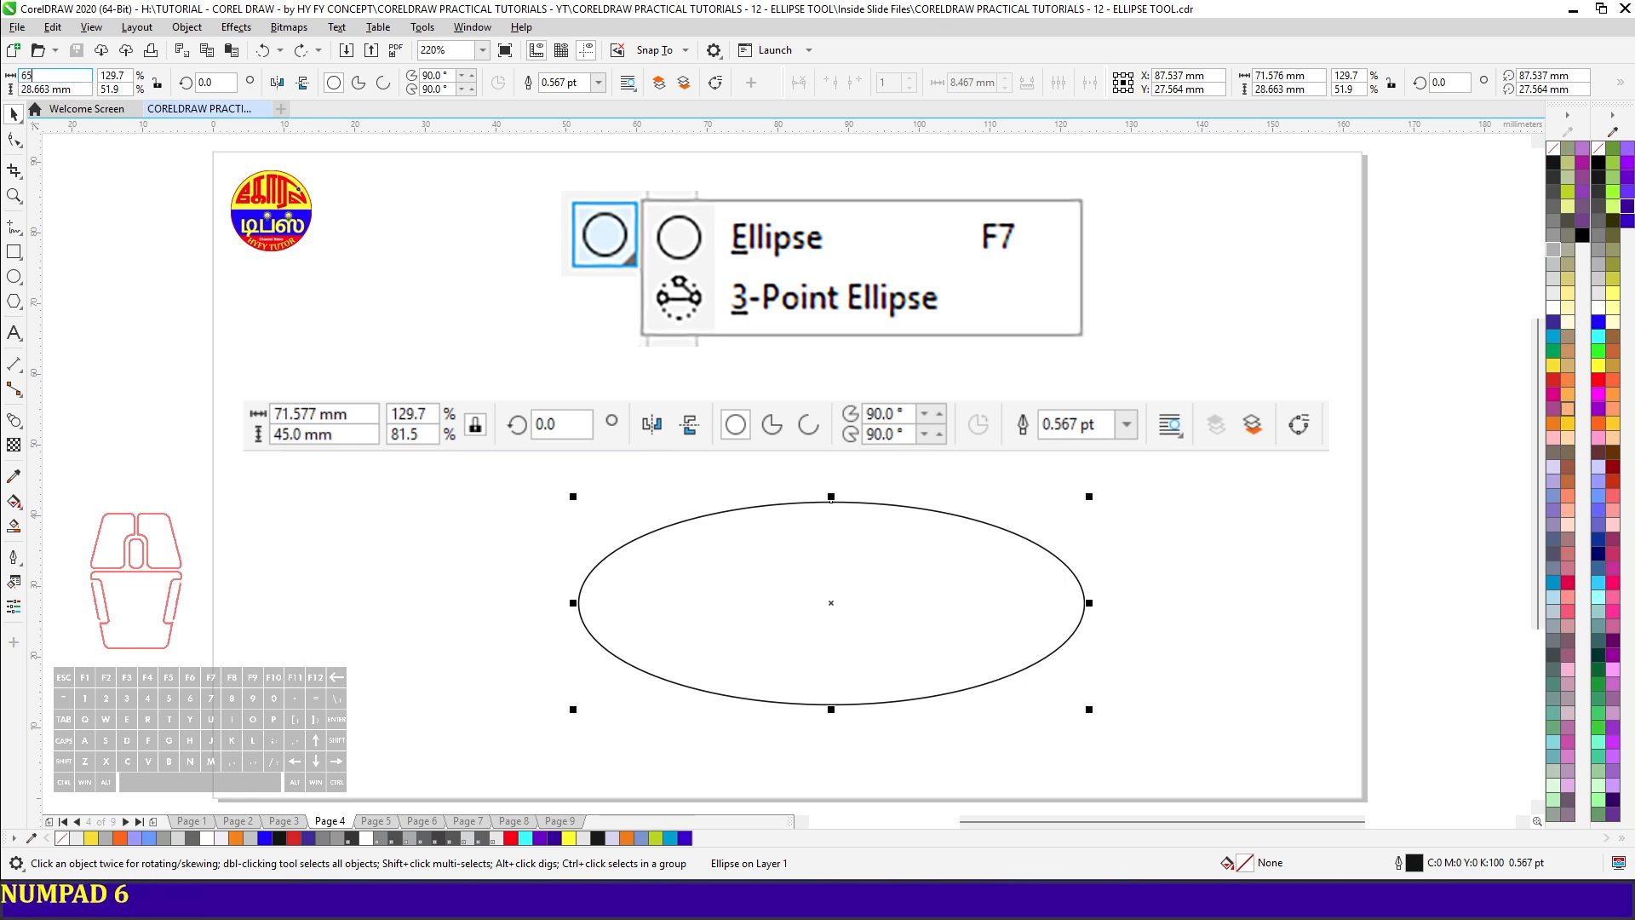
{"action": "key", "text": "Return"}
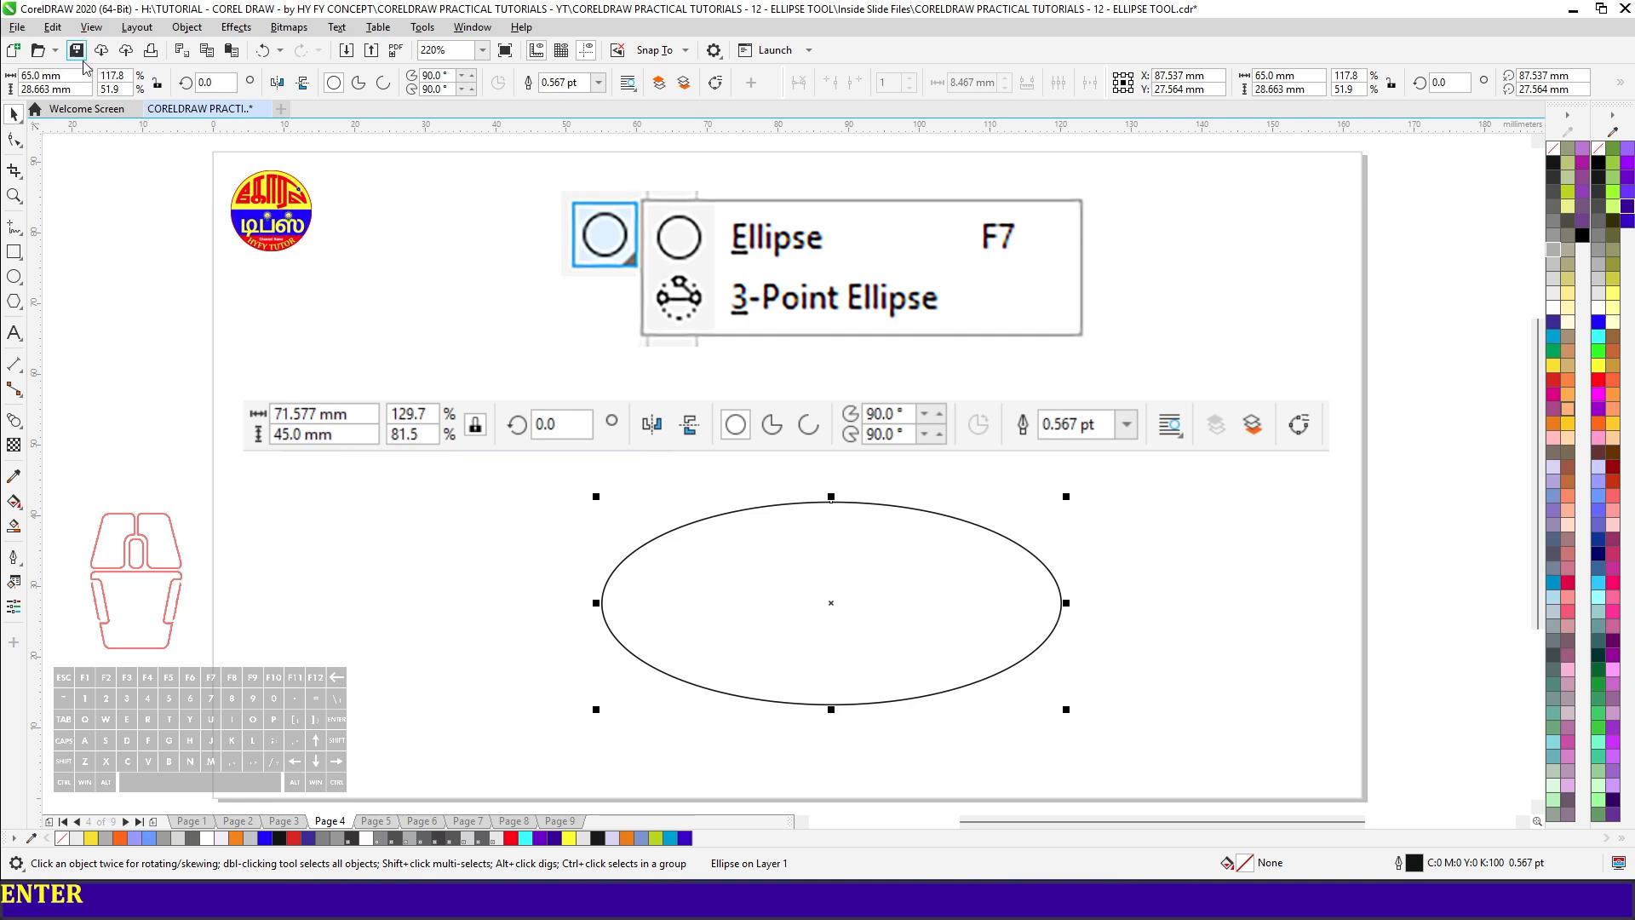
- Lock the ellipse's width-to-height ratio, set its width to 85 mm, and undo the resize
{"action": "left_click", "coordinate": [157, 83]}
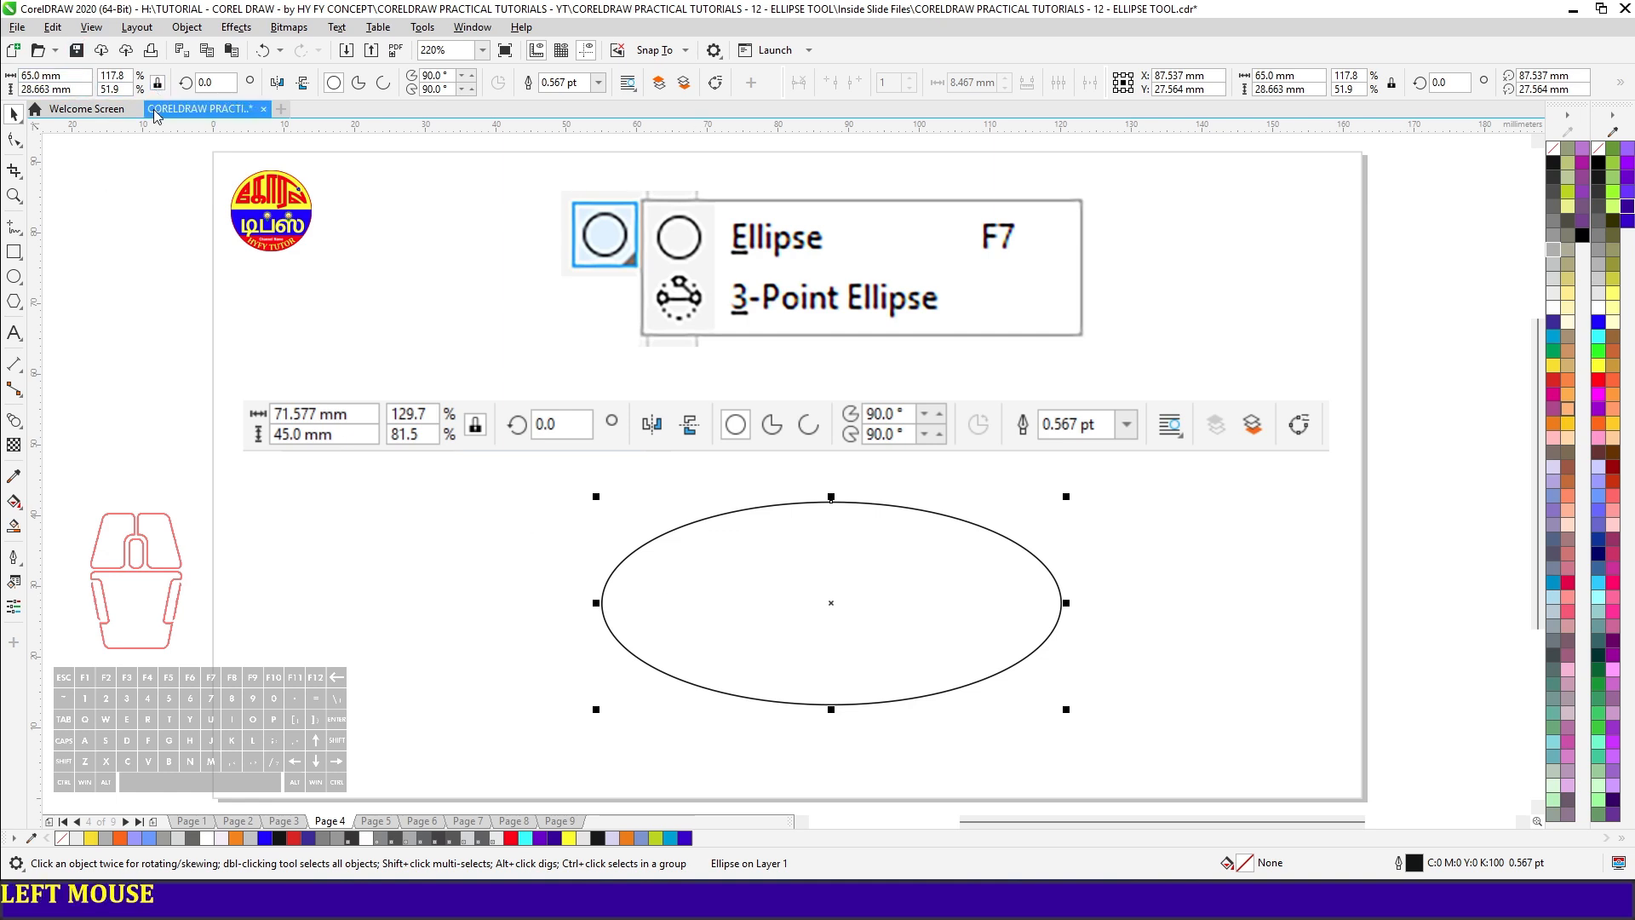
{"action": "double_click", "coordinate": [51, 76]}
{"action": "type", "text": "85"}
{"action": "key", "text": "Return"}
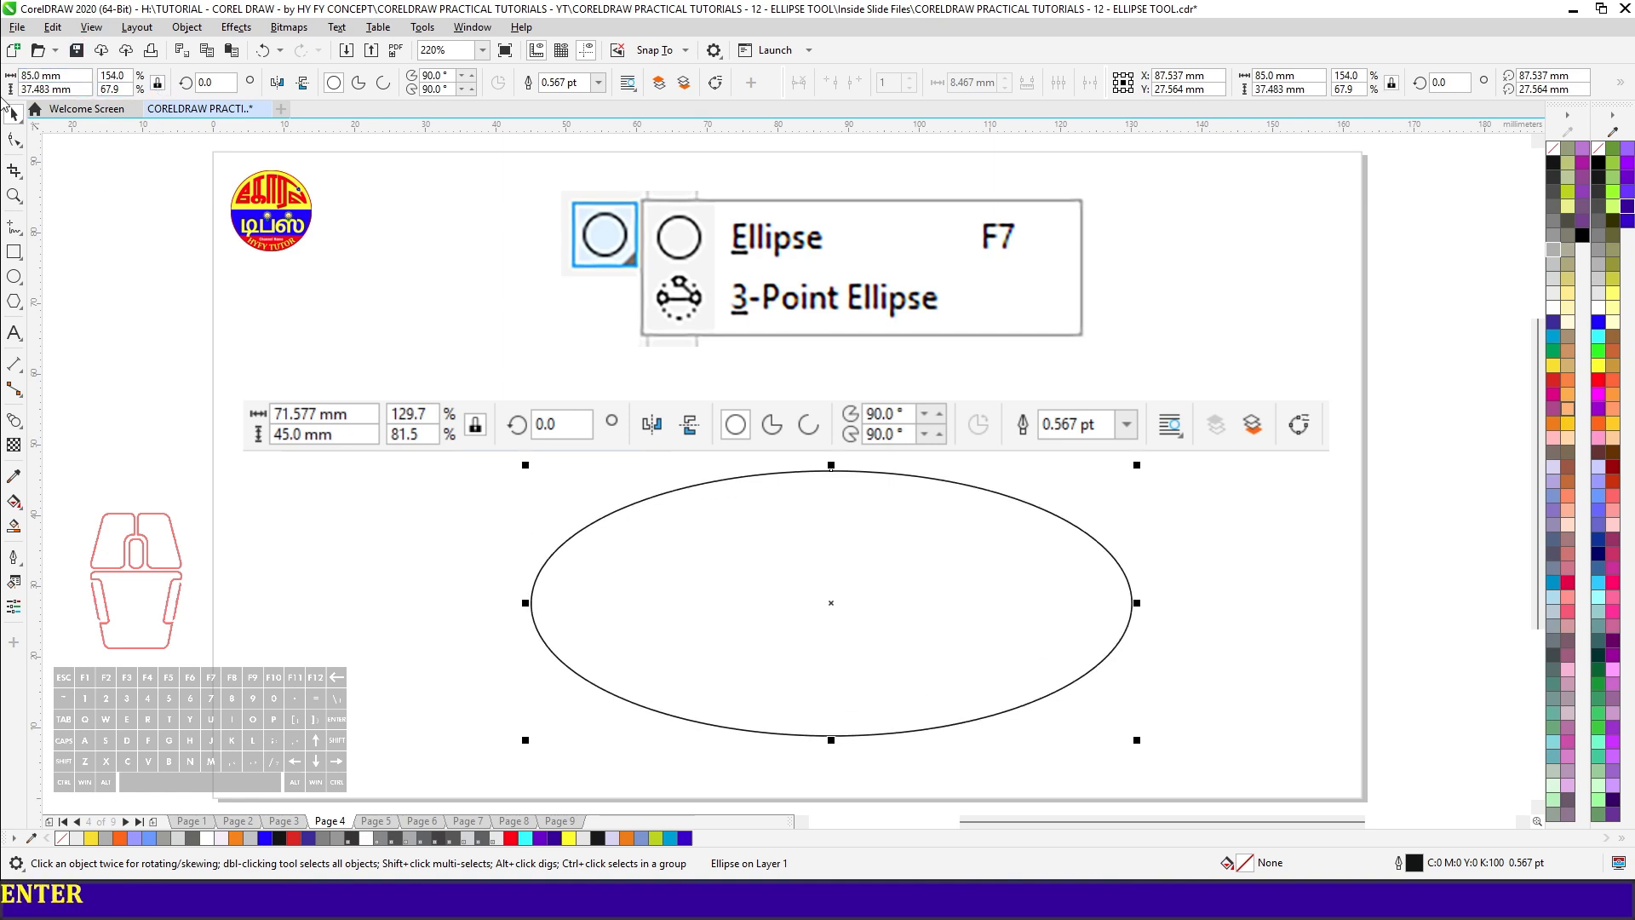
{"action": "key", "text": "ctrl+z"}
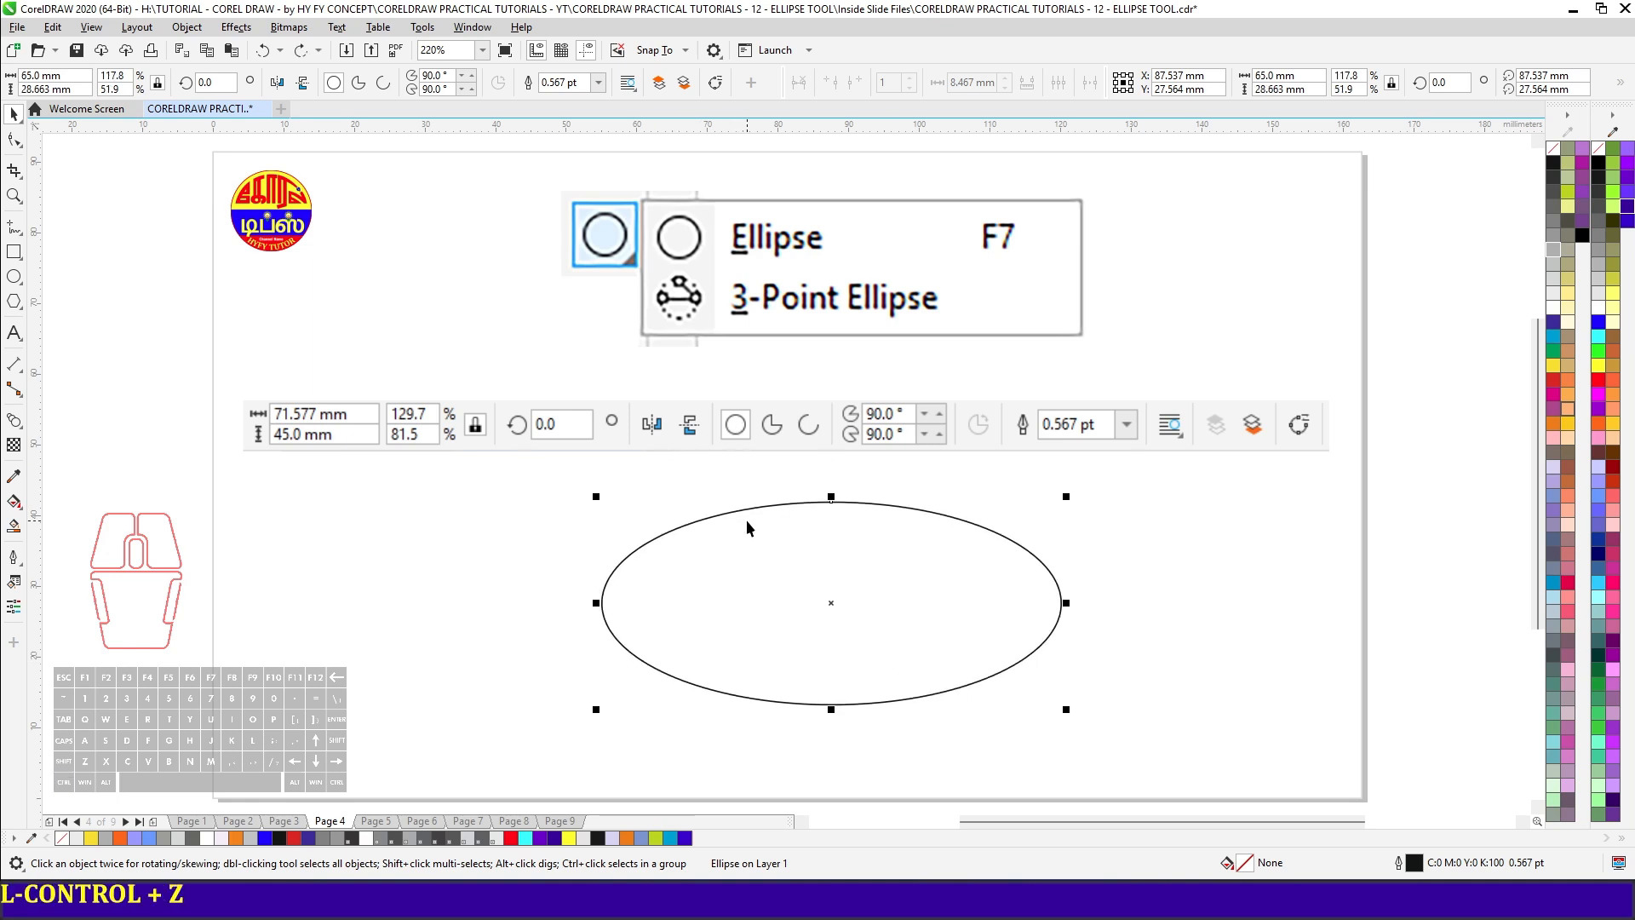
- Mirror the ellipse horizontally three times, applying a white-to-black fountain fill after the first mirroring
{"action": "left_click", "coordinate": [277, 84]}
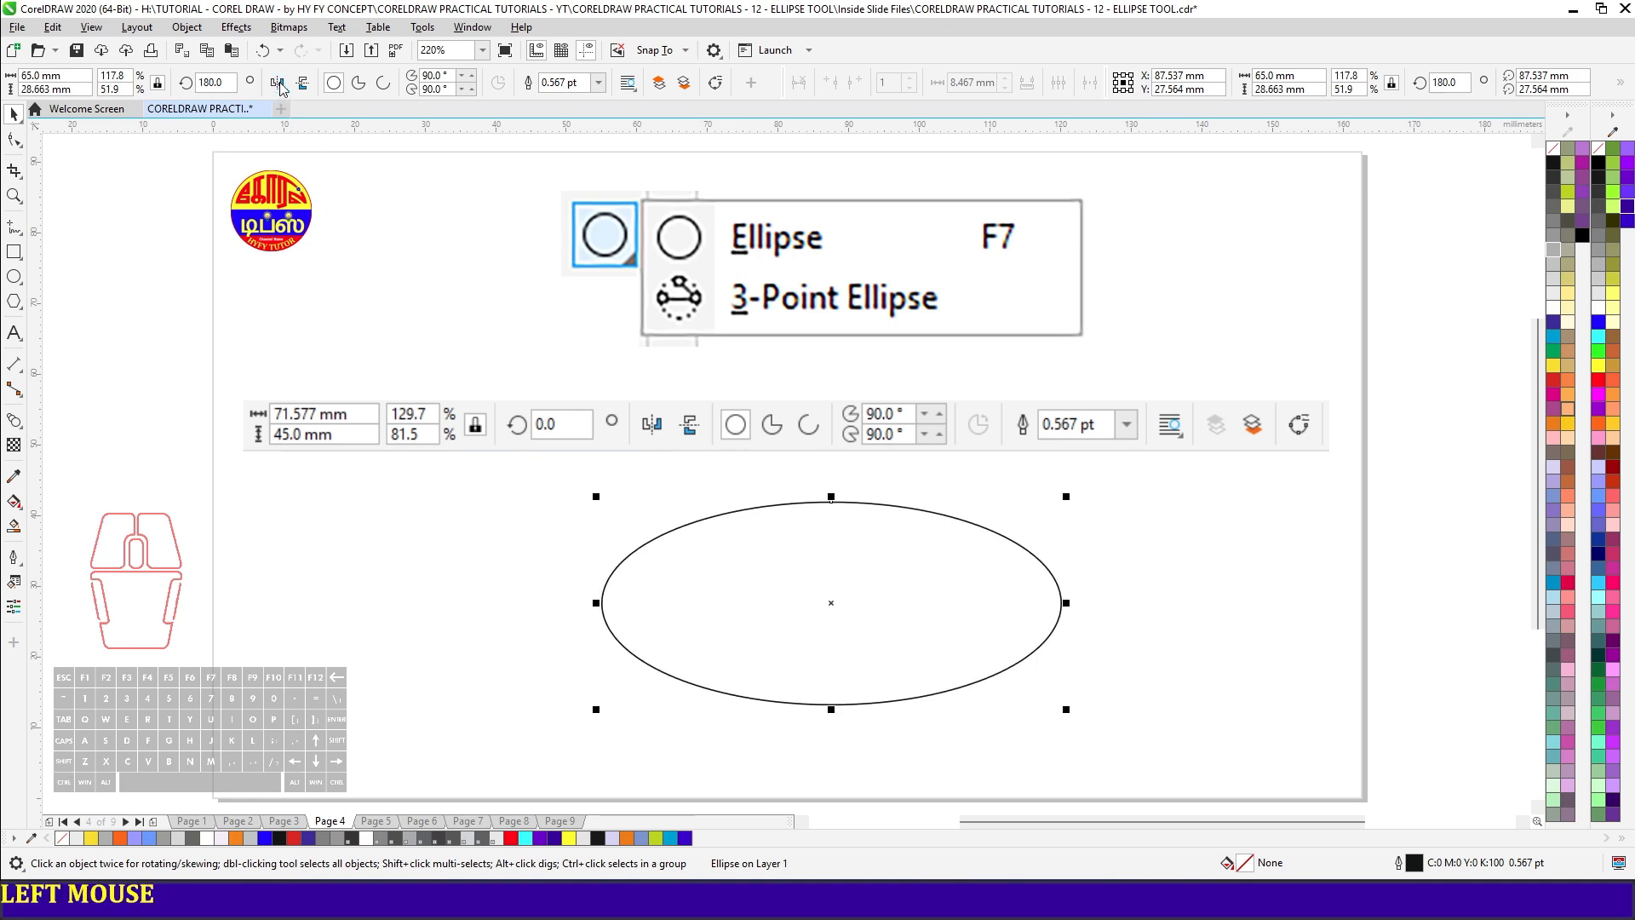
{"action": "left_click", "coordinate": [754, 609]}
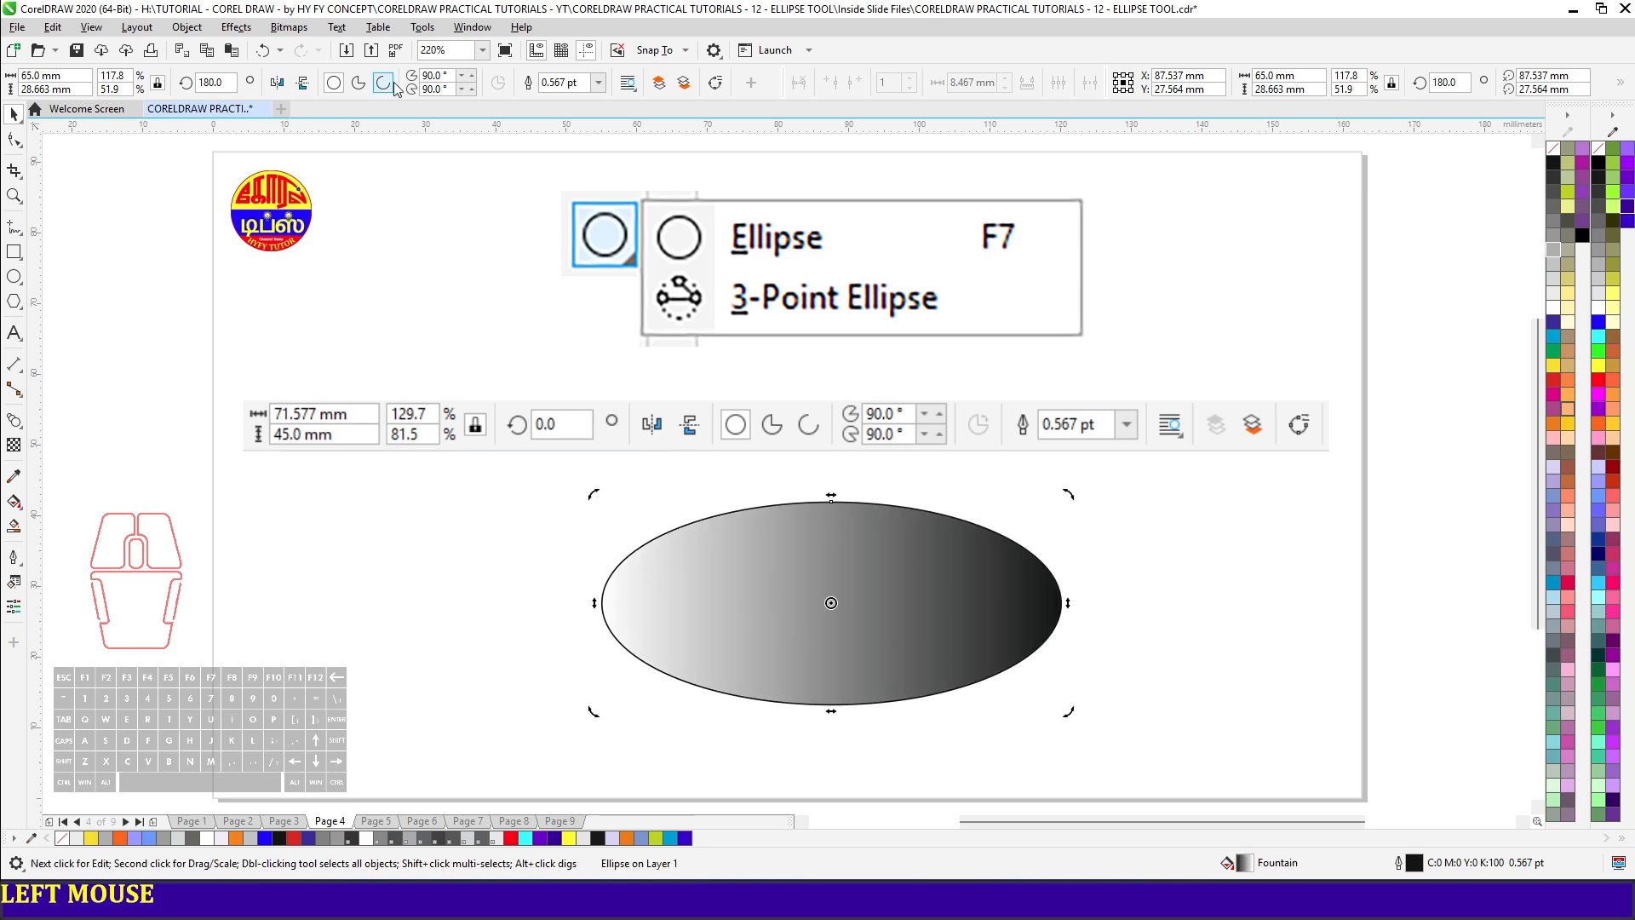
{"action": "left_click", "coordinate": [278, 84]}
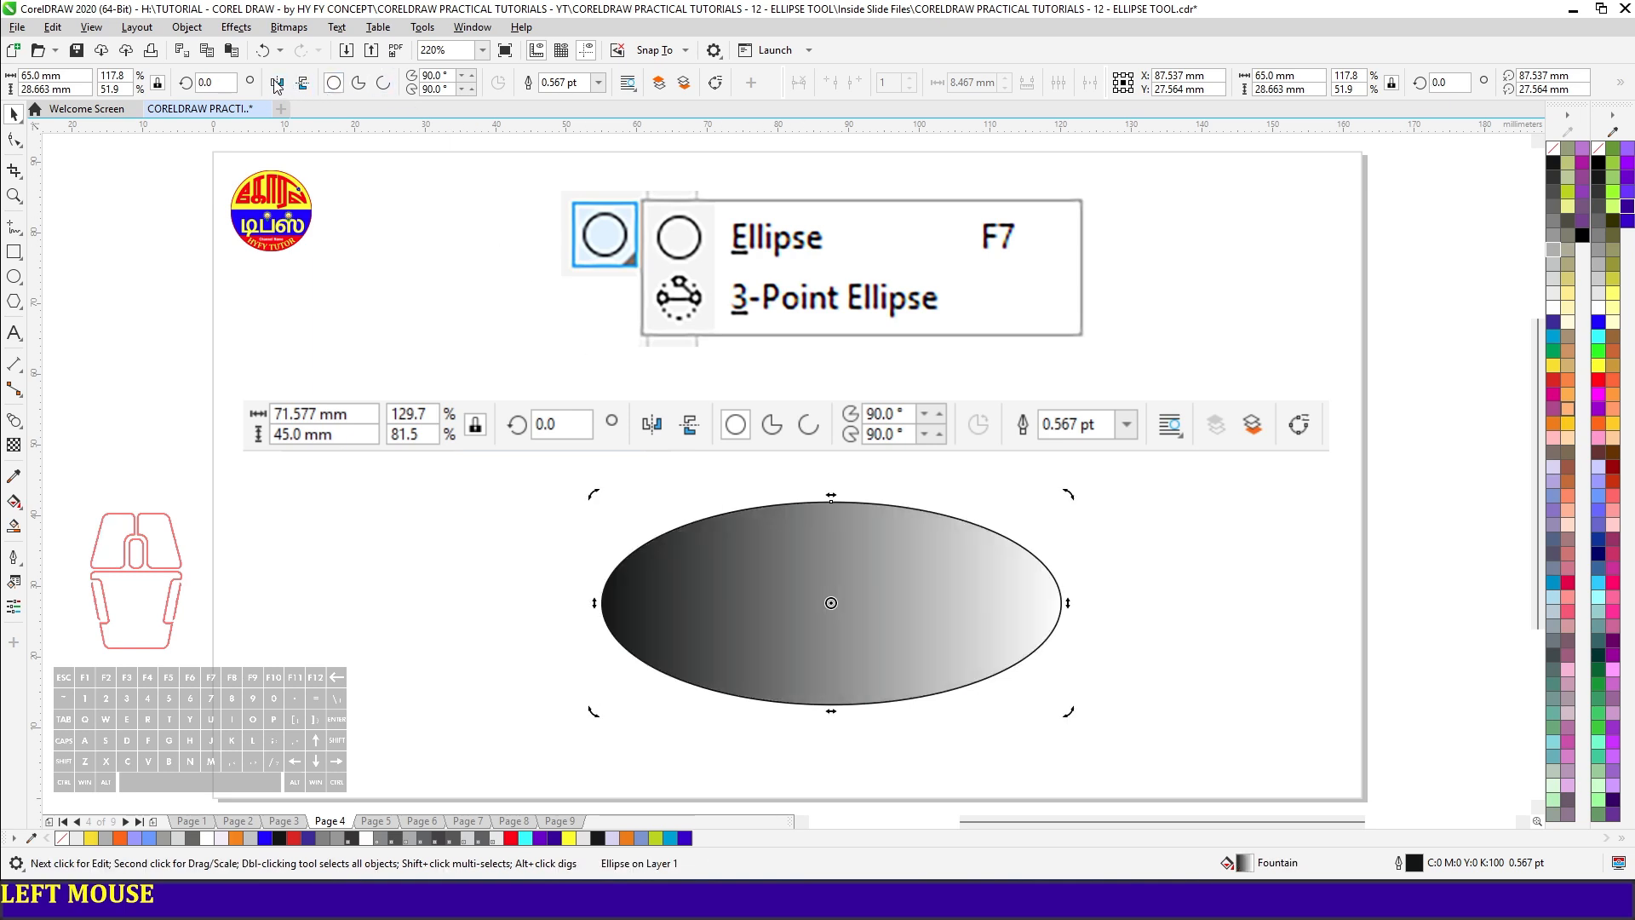
{"action": "left_click", "coordinate": [276, 83]}
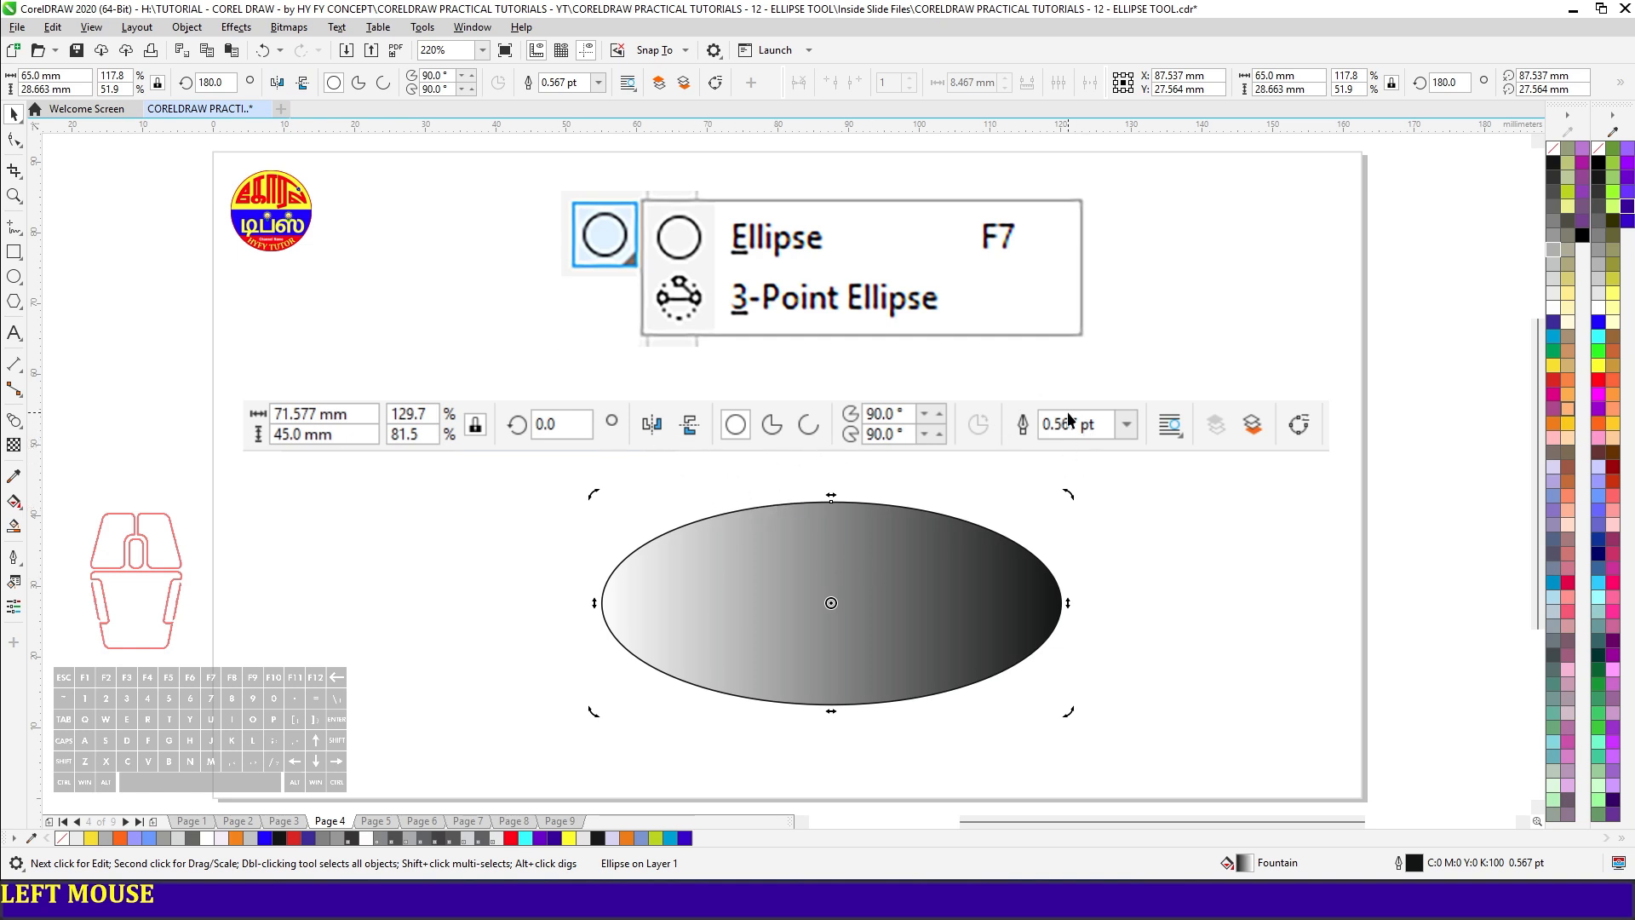
- Set the gradient-filled ellipse's outline width to 3 pt and fit the whole page in view
{"action": "scroll", "coordinate": [939, 514], "scroll_direction": "up", "scroll_amount": 5}
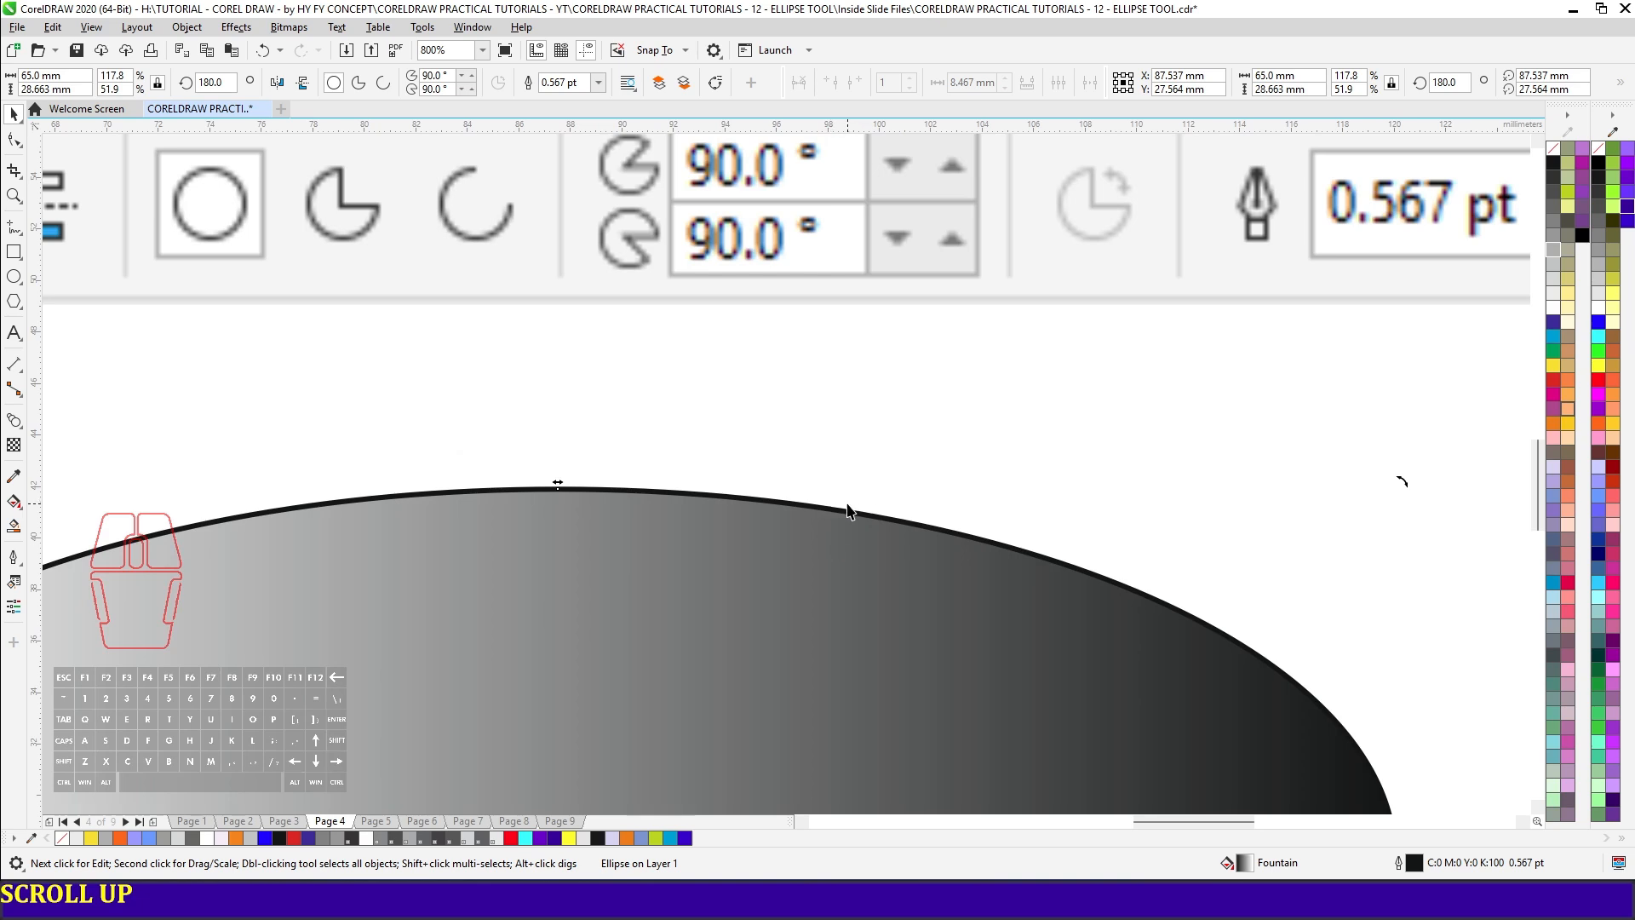
{"action": "left_click", "coordinate": [578, 82]}
{"action": "type", "text": "3"}
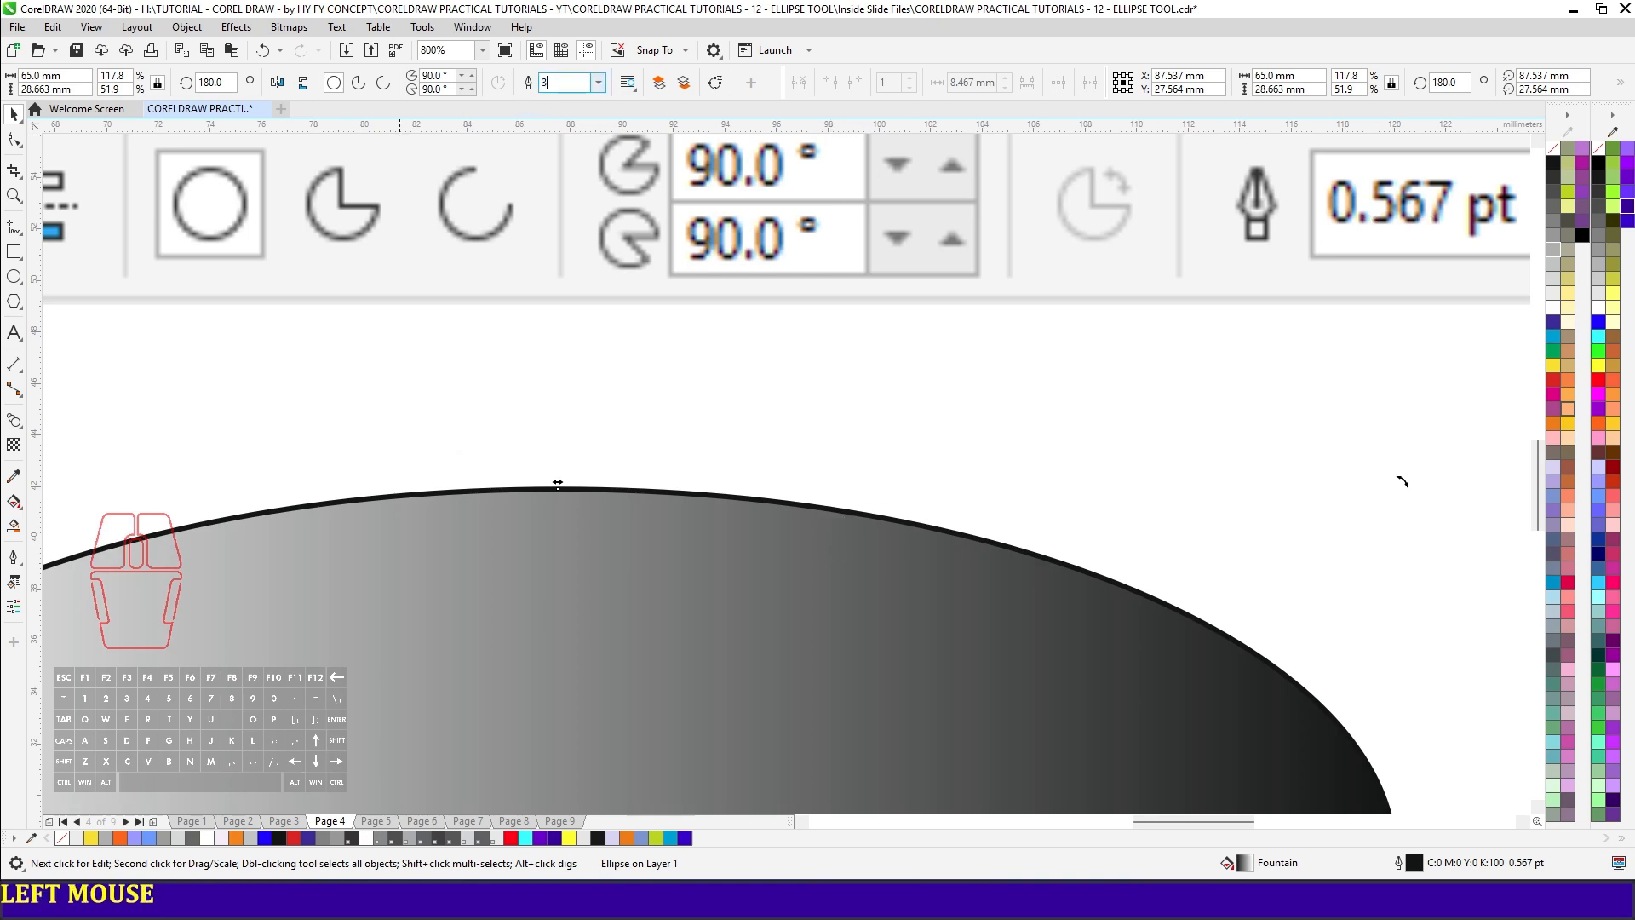
{"action": "key", "text": "Return"}
{"action": "key", "text": "F4"}
{"action": "left_click", "coordinate": [662, 543]}
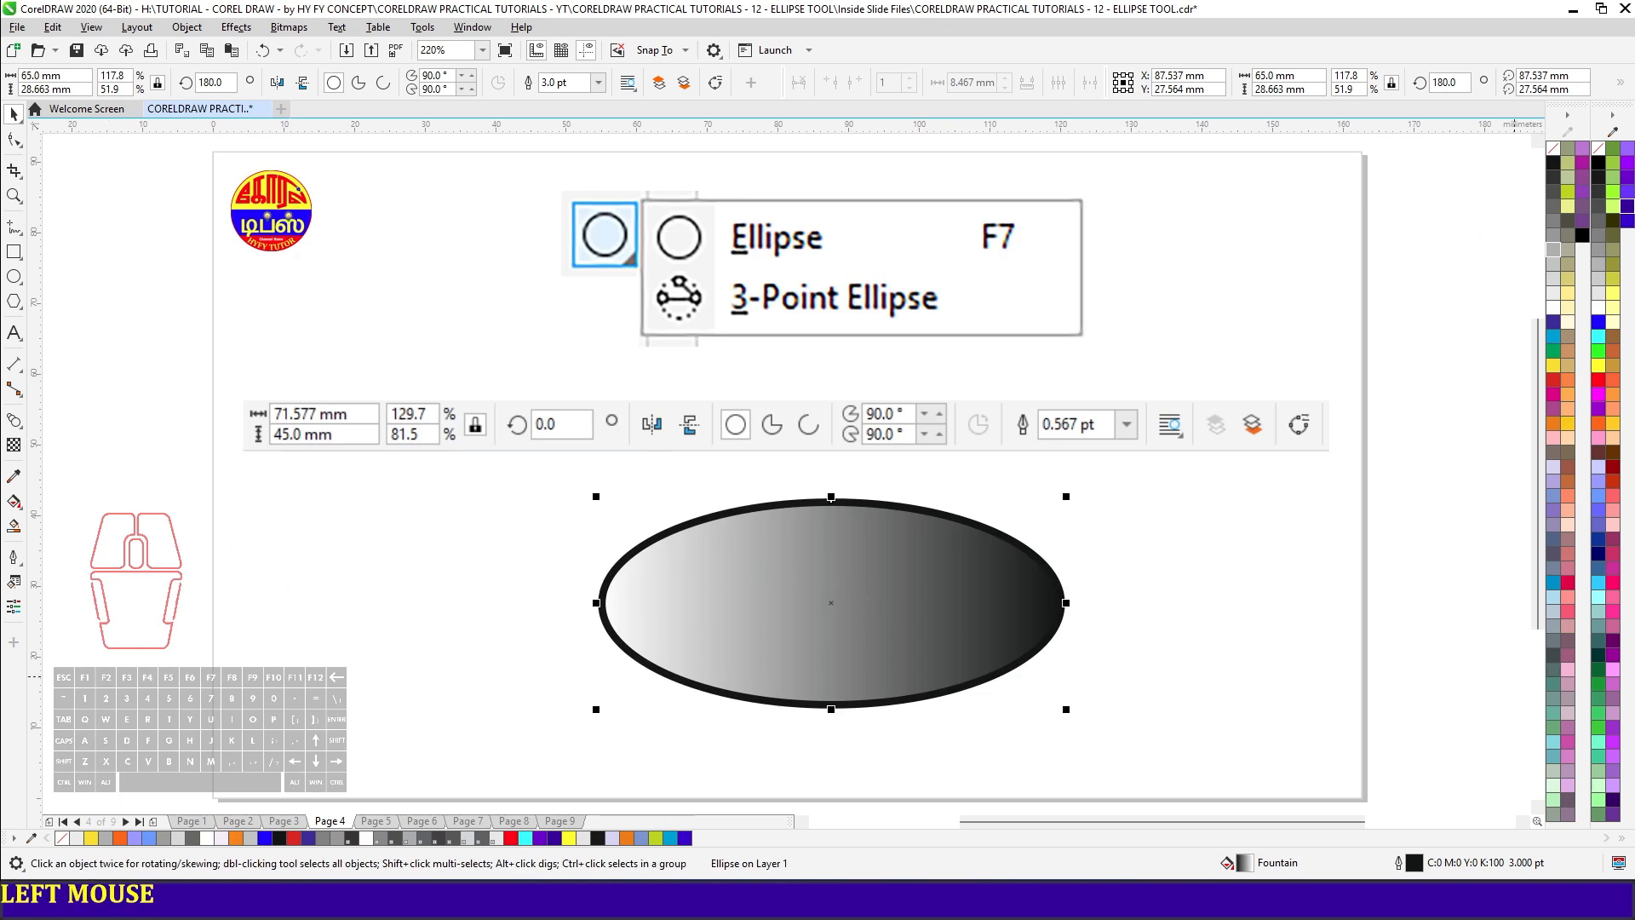
- On page 5, draw two tilted 3-point ellipses: a large narrow one on the right and one about 7.4 by 12 mm near the lower middle
{"action": "key", "text": "Page_Down"}
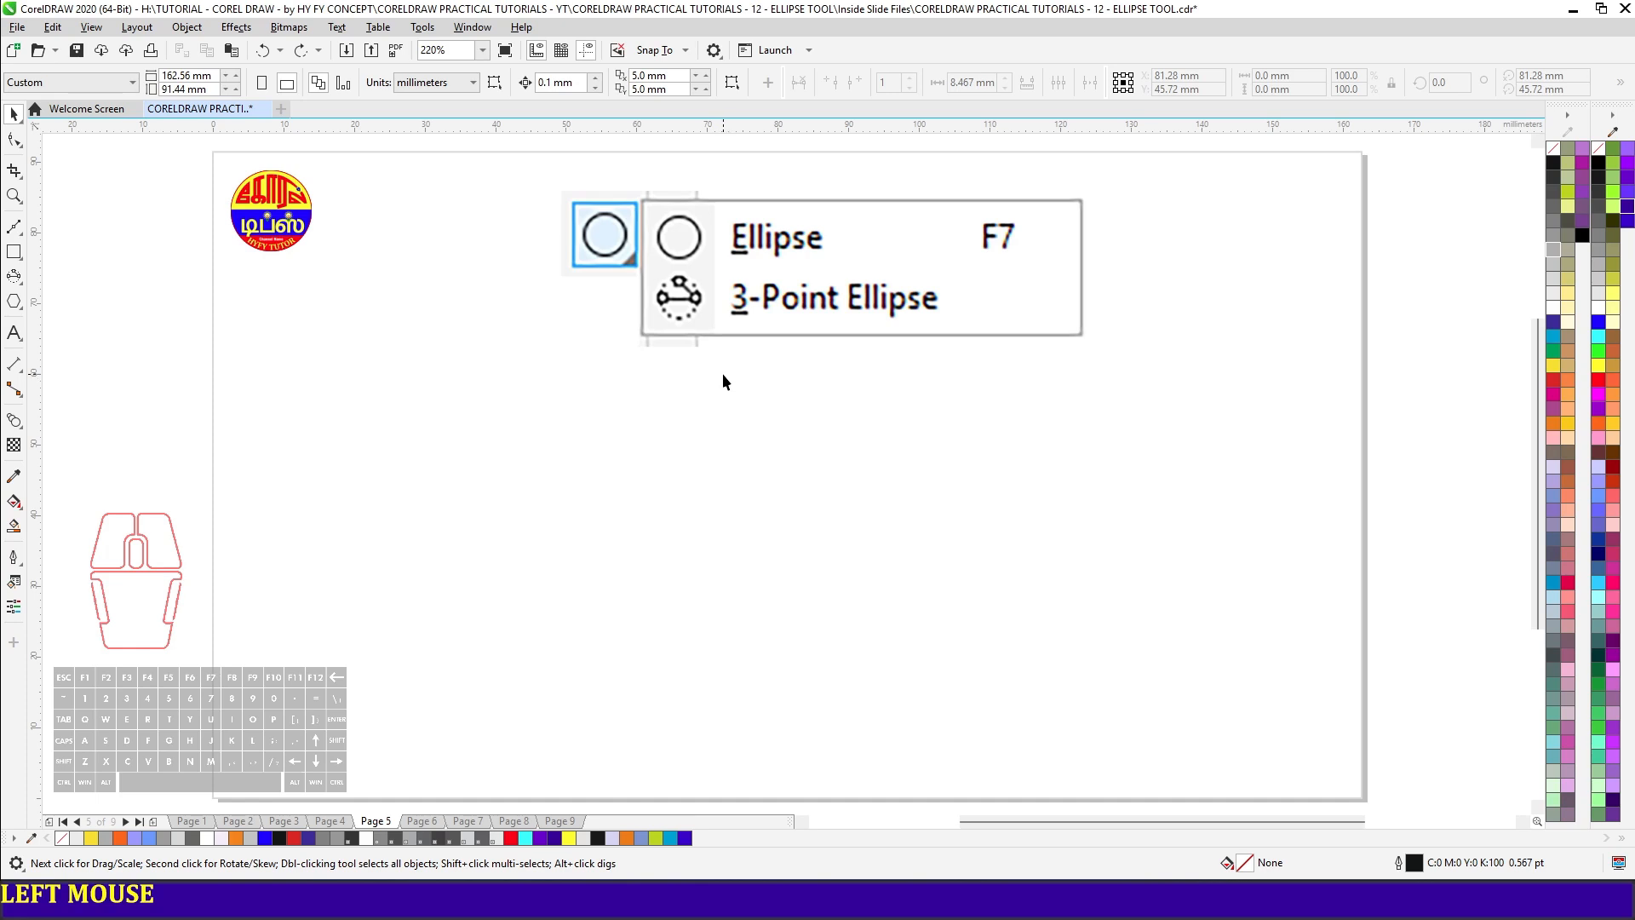
{"action": "left_click", "coordinate": [14, 276]}
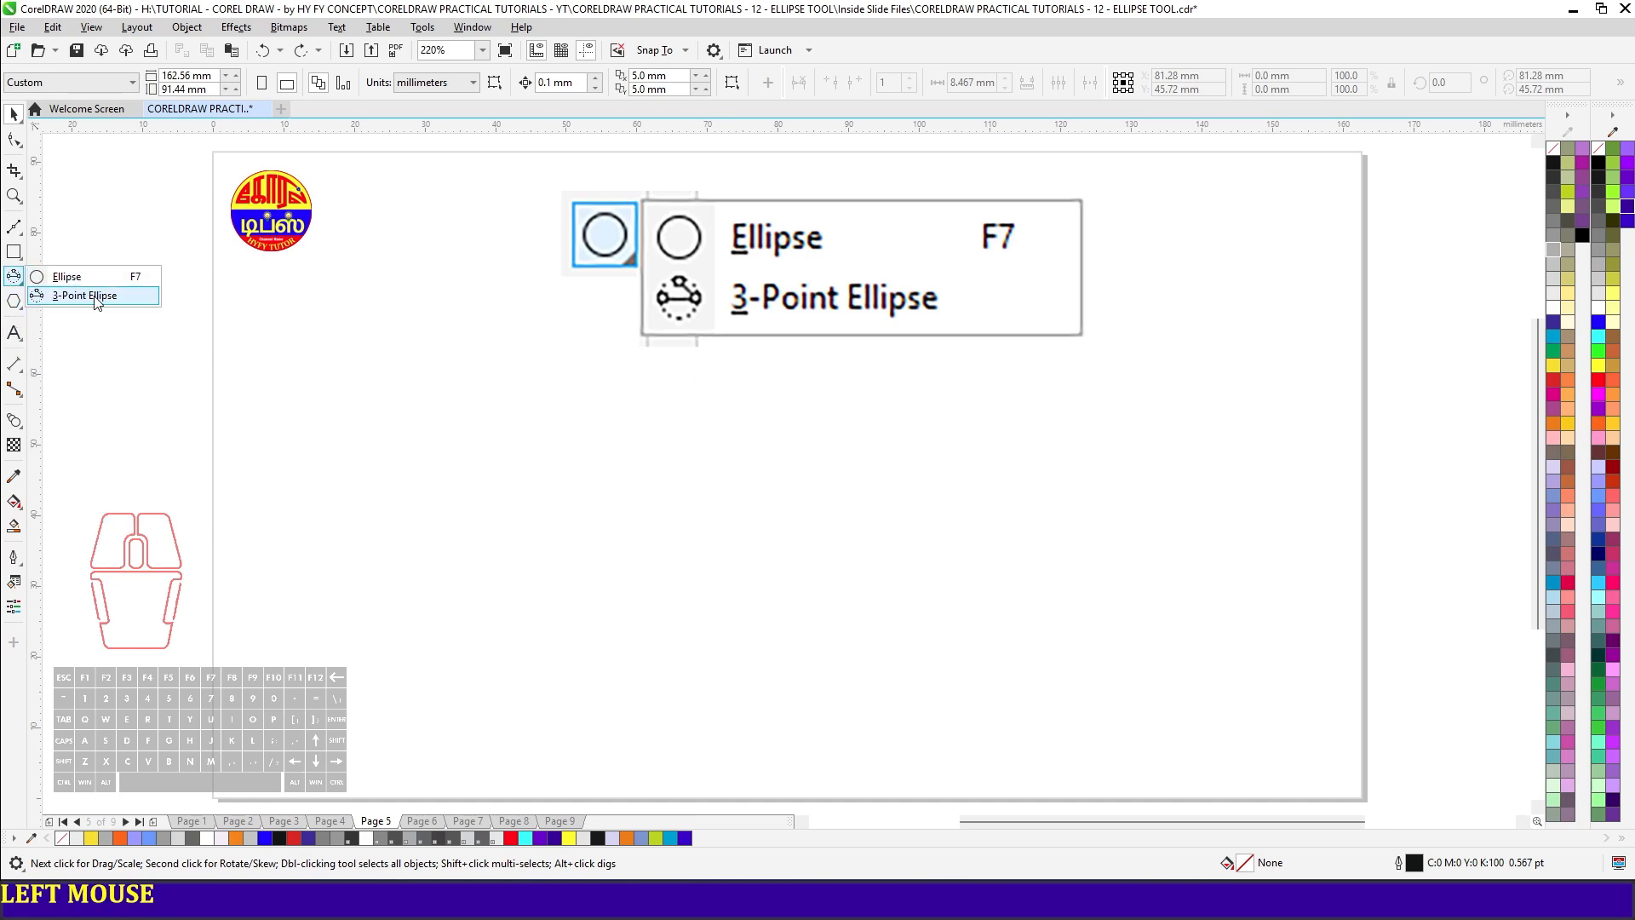
{"action": "left_click", "coordinate": [100, 295]}
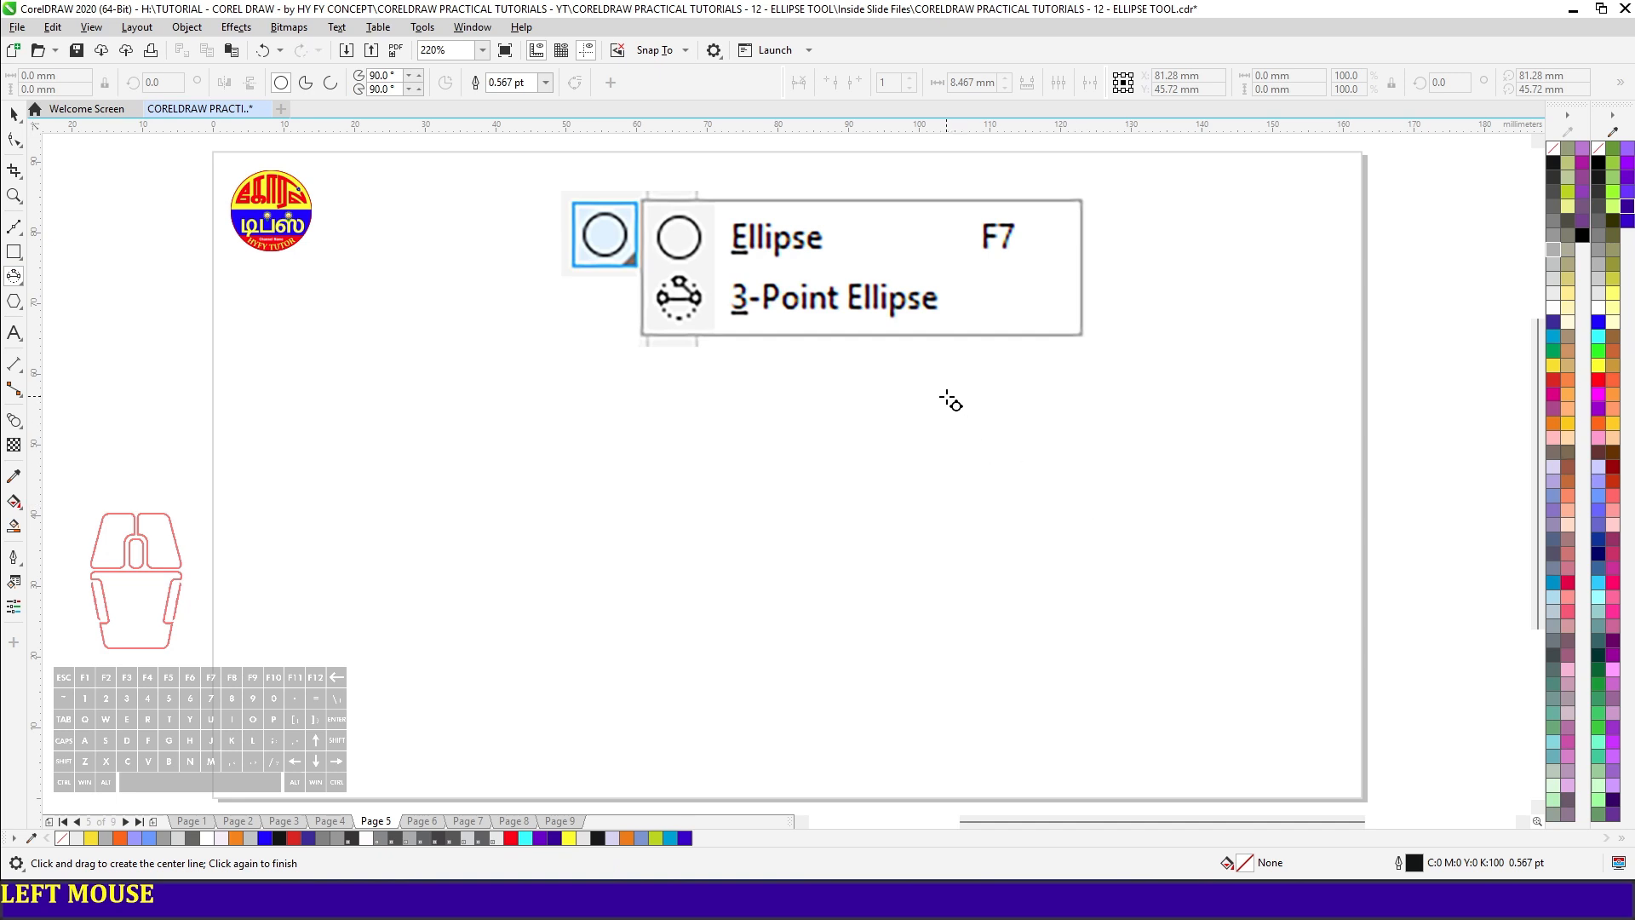
{"action": "left_click_drag", "start_coordinate": [948, 394], "coordinate": [1115, 615]}
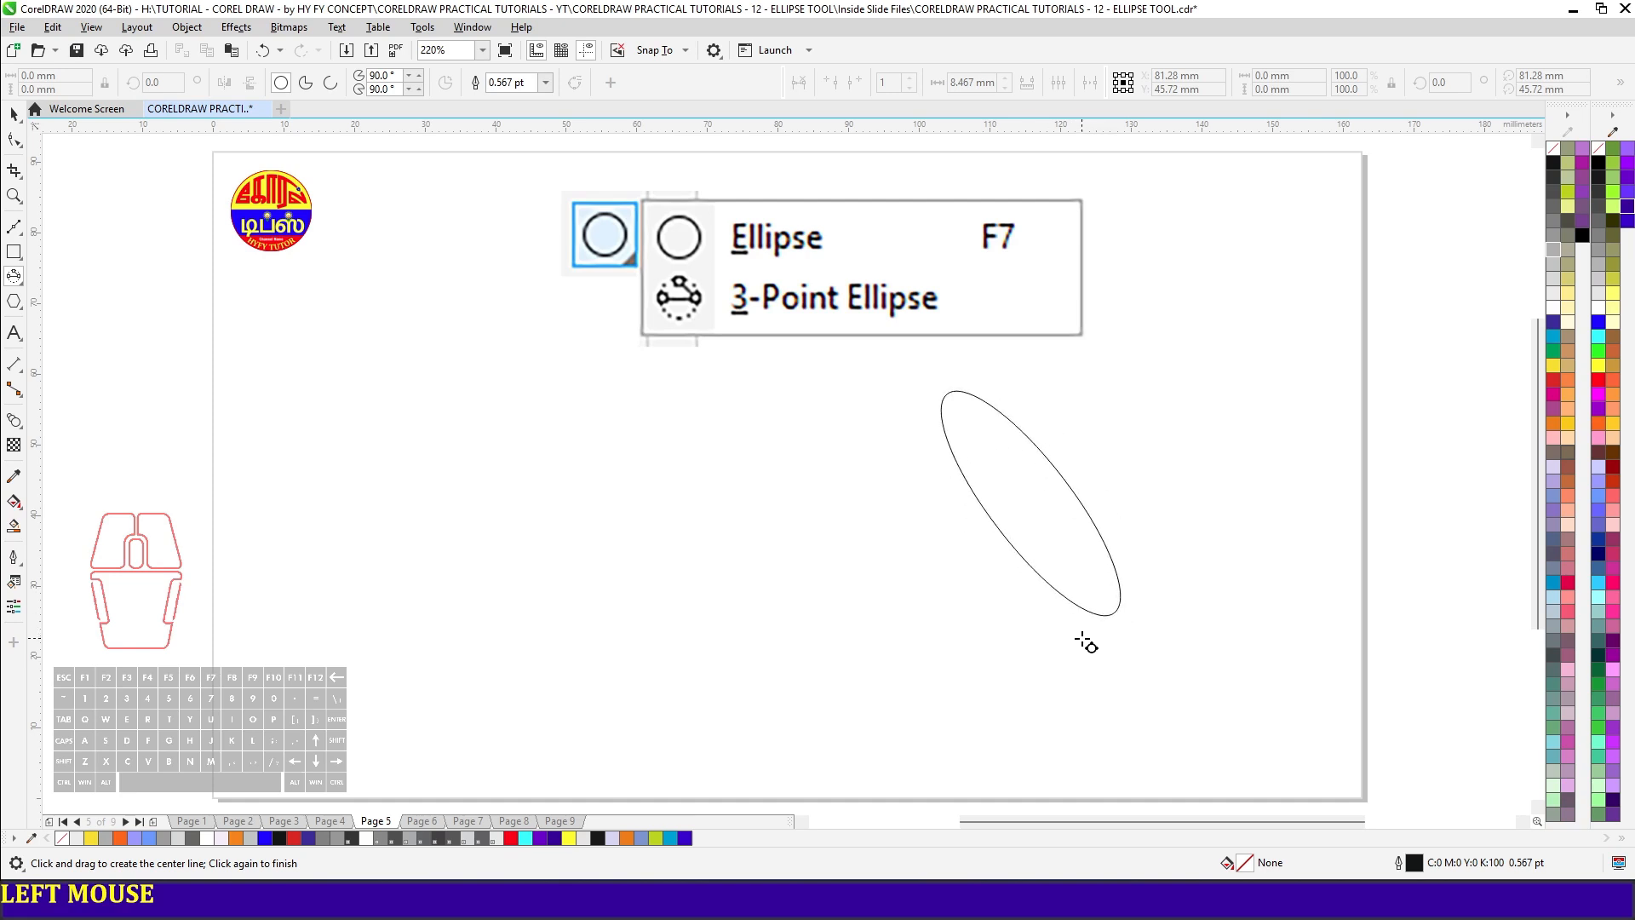
{"action": "left_click", "coordinate": [1095, 640]}
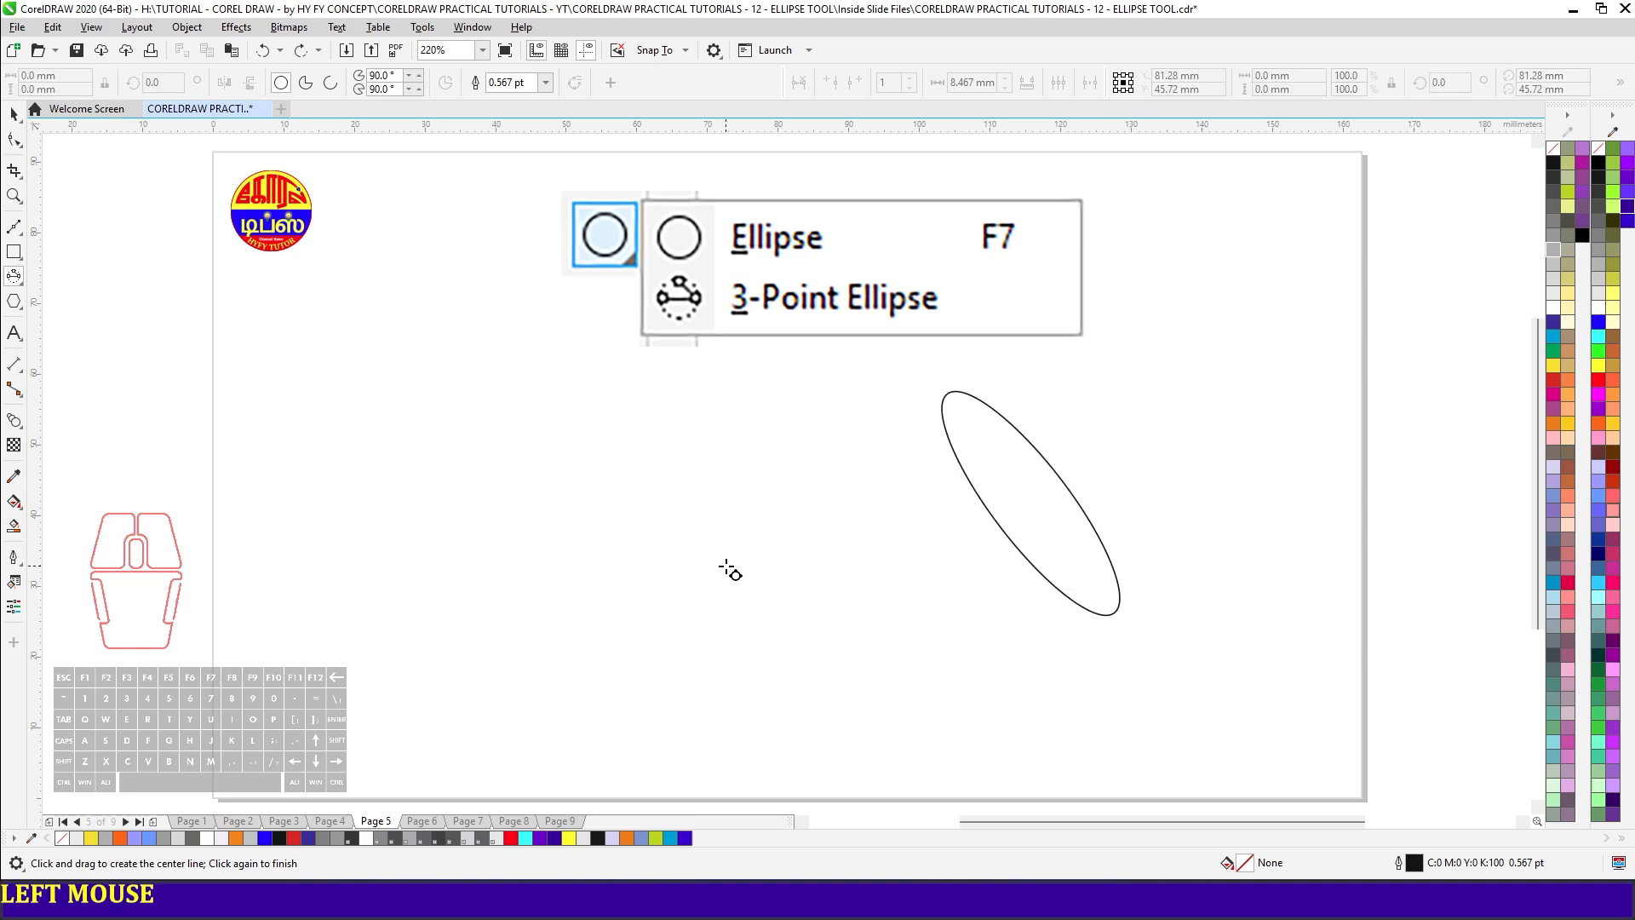
{"action": "left_click_drag", "start_coordinate": [725, 567], "coordinate": [779, 645]}
{"action": "left_click", "coordinate": [766, 601]}
- Start a Bézier line at the lower end of the small tilted ellipse
{"action": "key", "text": "F5"}
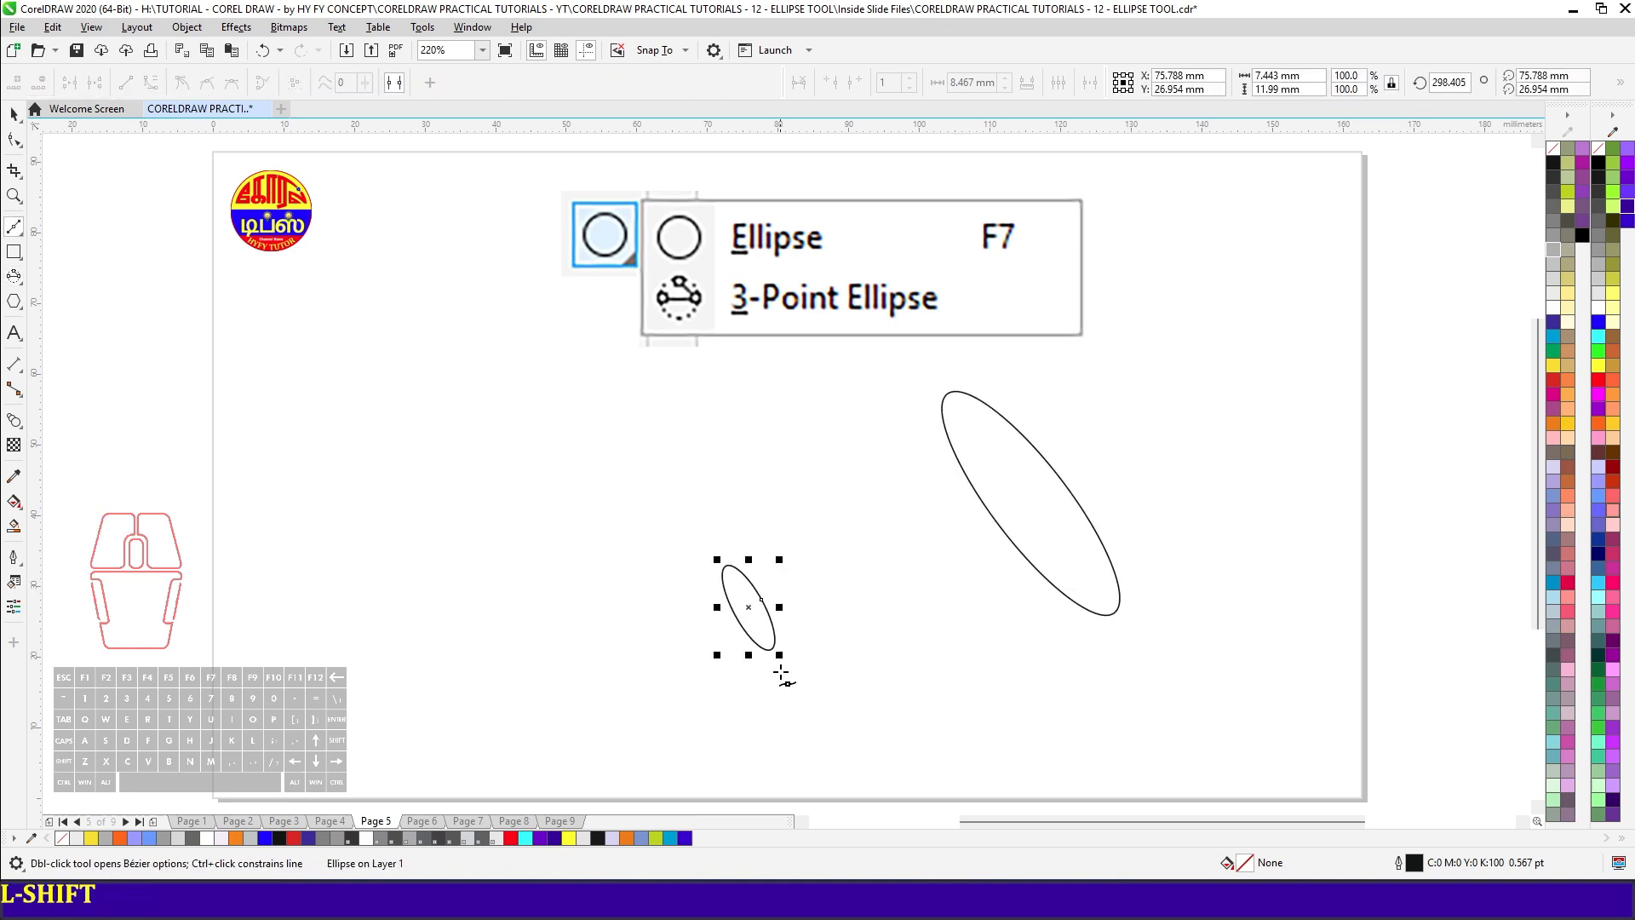
{"action": "left_click", "coordinate": [776, 652]}
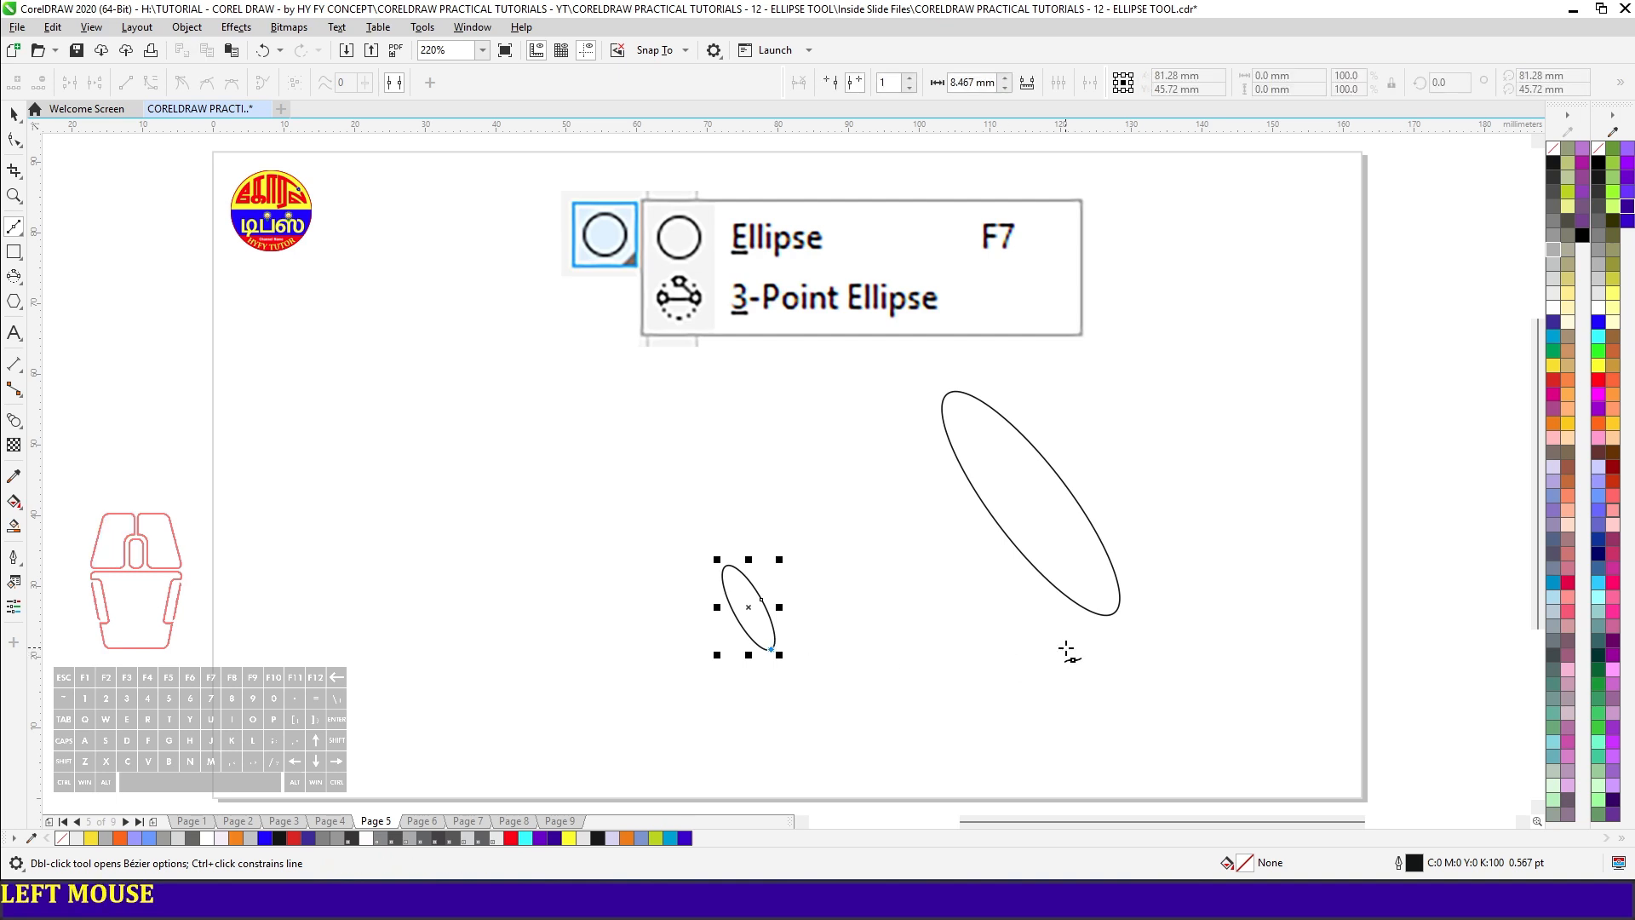